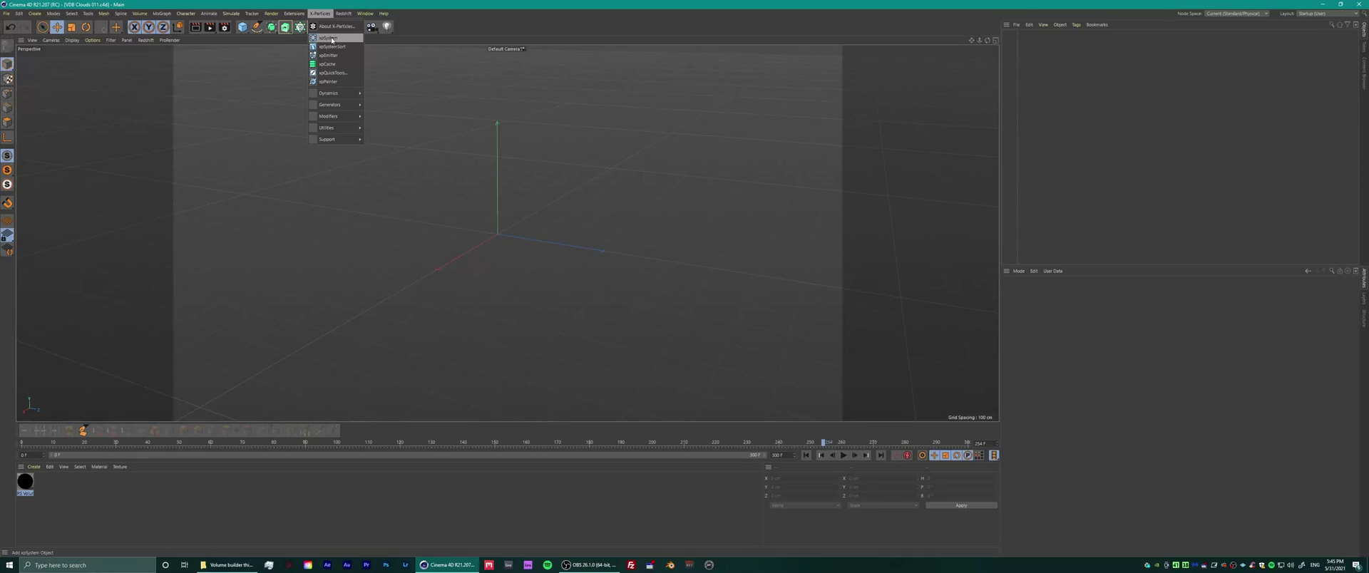
- Add an X-Particles system and delete its default xpEmitter
{"action": "left_click", "coordinate": [329, 38]}
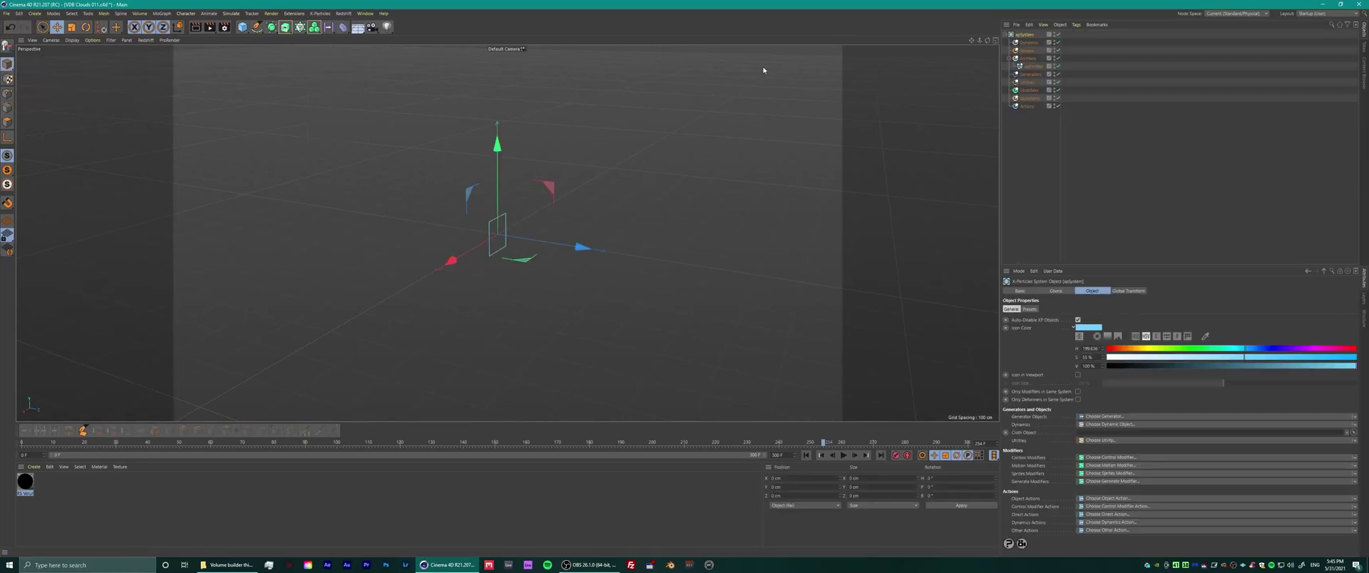
{"action": "left_click", "coordinate": [1040, 66]}
{"action": "key", "text": "Delete"}
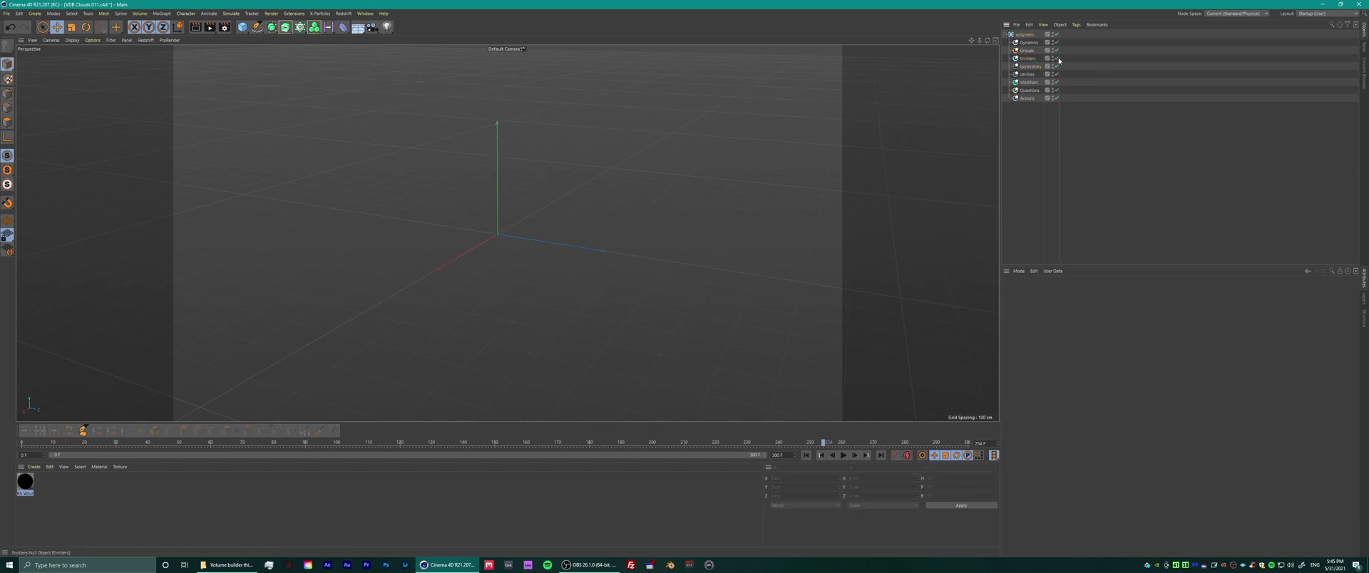
- Add an xpExplosiaFX object to the system's Dynamics folder
{"action": "left_click", "coordinate": [1029, 42]}
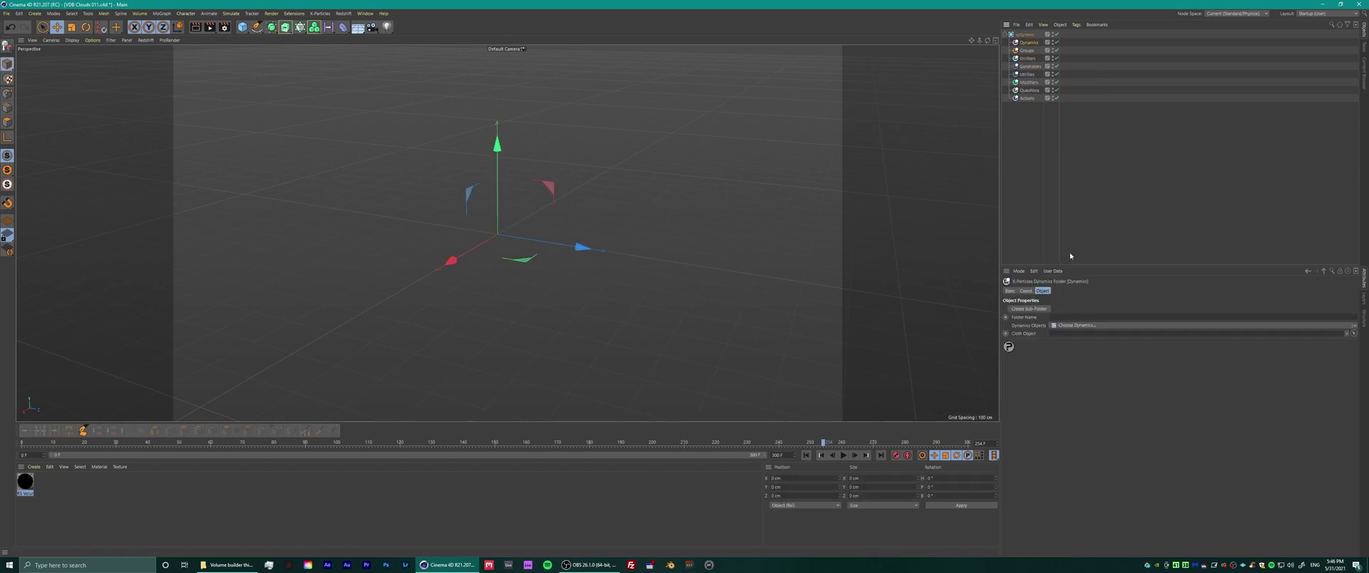
{"action": "left_click", "coordinate": [1354, 327]}
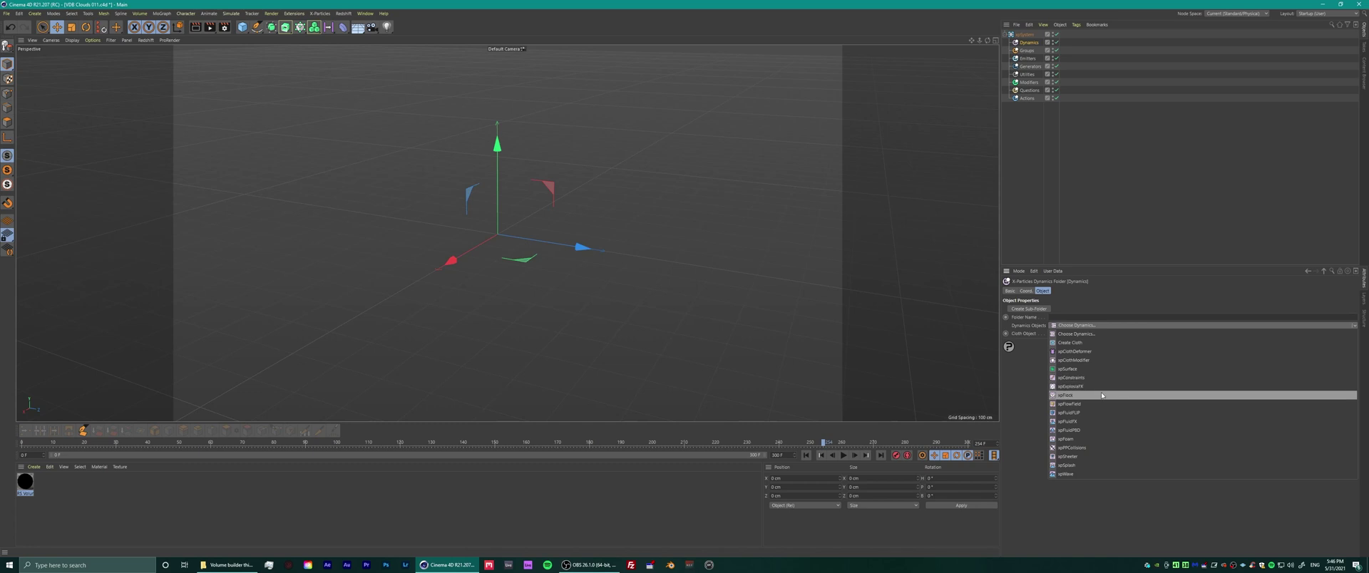
{"action": "left_click", "coordinate": [1069, 386]}
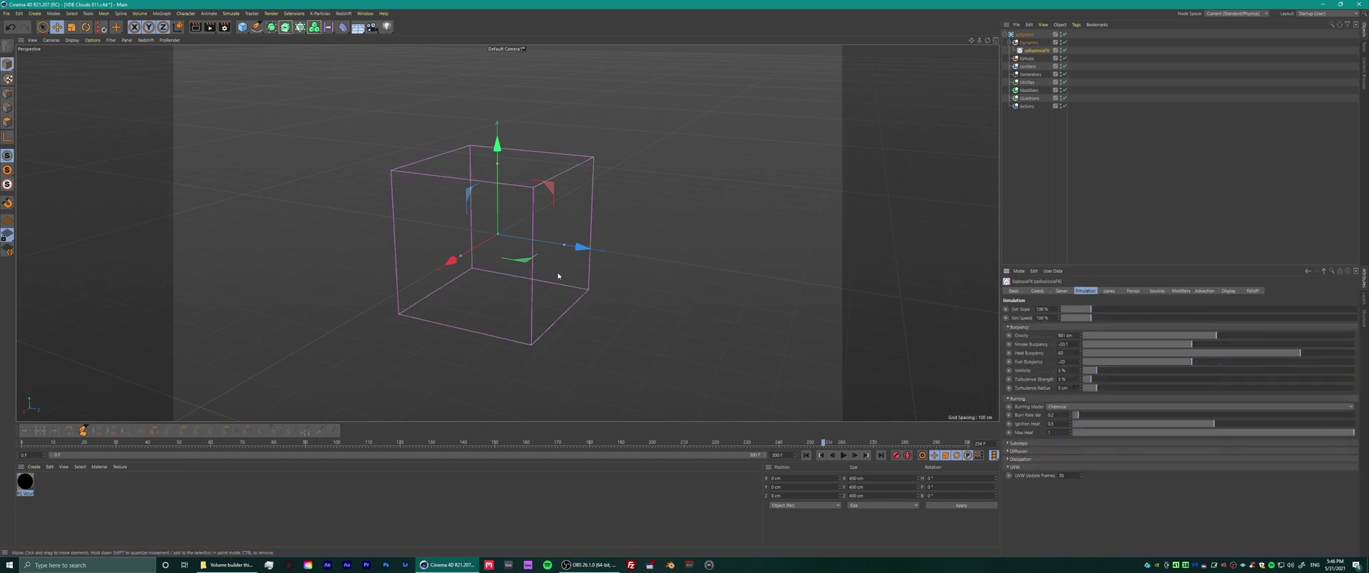
- Scale the ExplosiaFX container box up to 1600 cm on each side
{"action": "key", "text": "t"}
{"action": "left_click_drag", "start_coordinate": [626, 177], "coordinate": [1109, 318]}
{"action": "key", "text": "e"}
- Turn on the container's voxel grid display and set the Solver voxel size to 8 cm
{"action": "left_click", "coordinate": [1160, 309]}
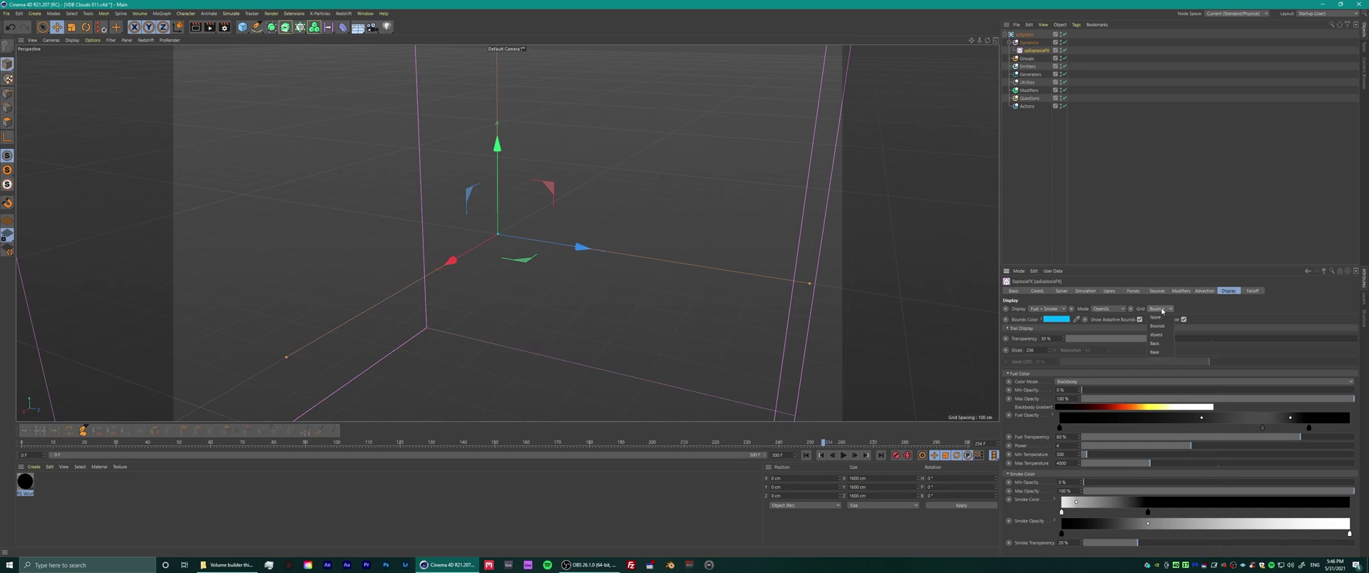
{"action": "left_click", "coordinate": [1161, 340]}
{"action": "left_click", "coordinate": [1061, 291]}
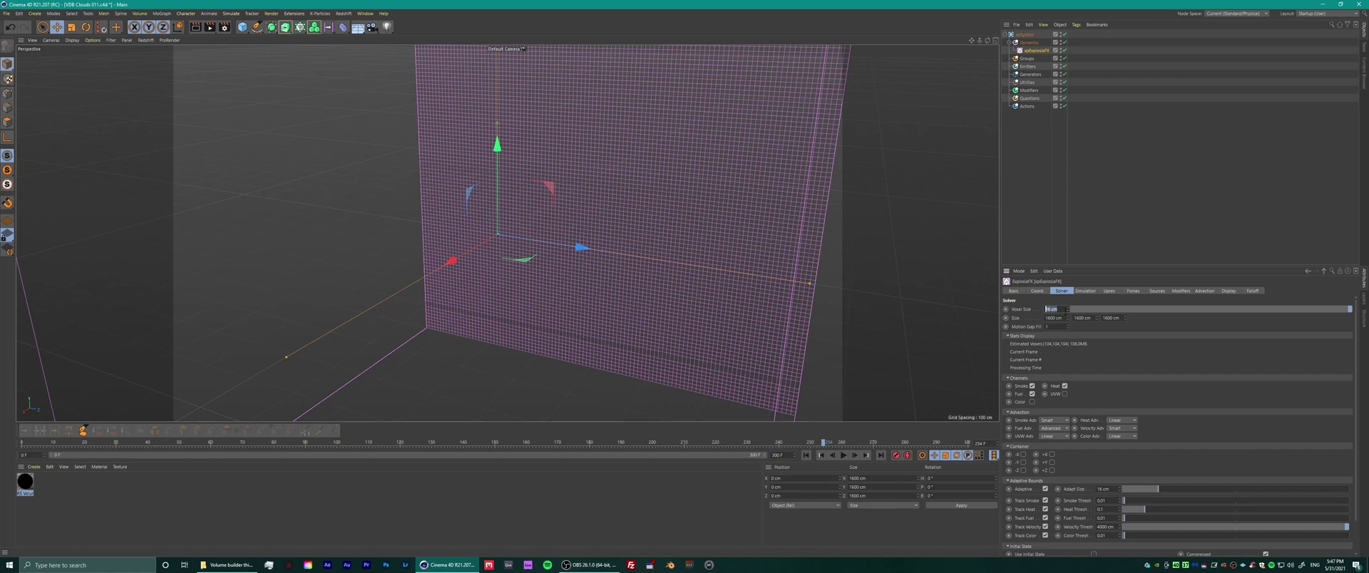
{"action": "type", "text": "1"}
{"action": "key", "text": "Return"}
- Create a Platonic solid outside the Dynamics folder and give it an xpExplosiaFX Source tag
{"action": "left_click", "coordinate": [243, 26]}
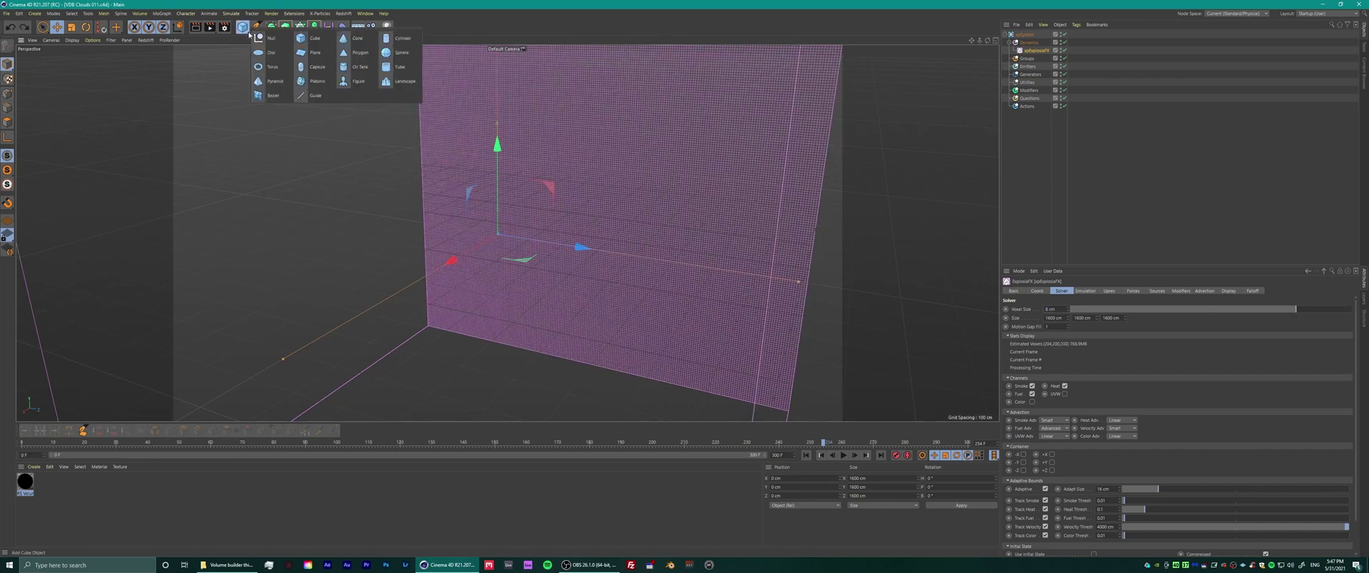
{"action": "left_click", "coordinate": [316, 80]}
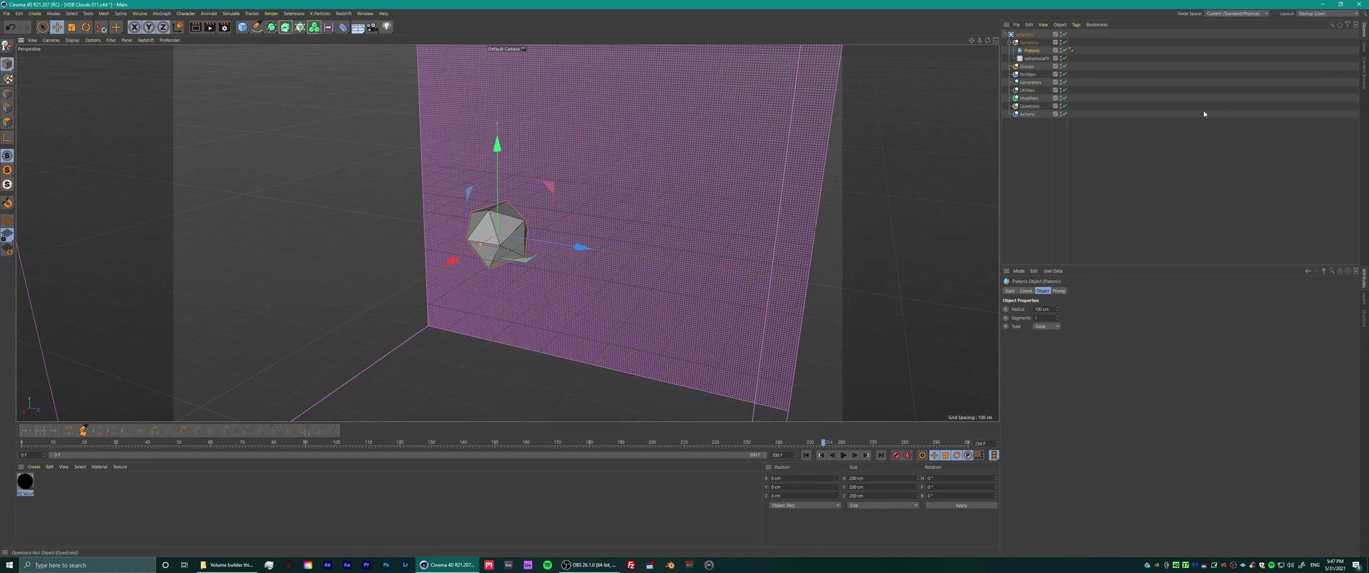
{"action": "left_click_drag", "start_coordinate": [1032, 49], "coordinate": [1027, 82]}
{"action": "right_click", "coordinate": [1032, 90]}
{"action": "mouse_move", "coordinate": [1075, 204]}
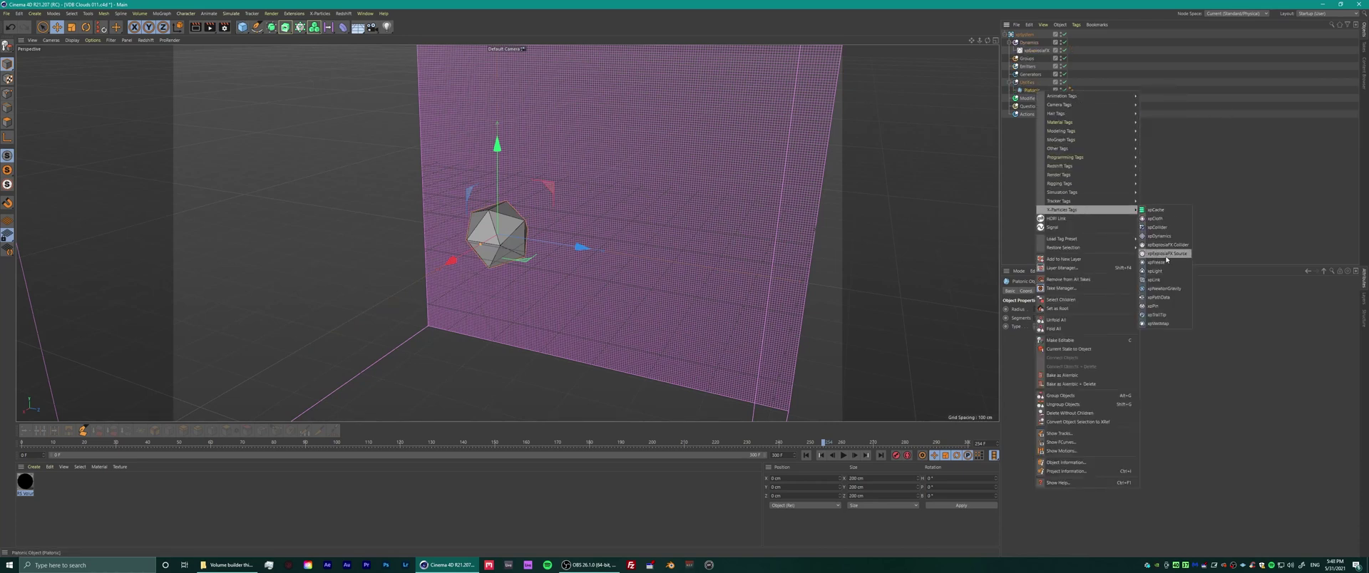
{"action": "left_click", "coordinate": [1166, 253]}
- Start the simulation playing and add a Vibrate tag to the Platonic
{"action": "key", "text": "F8"}
{"action": "right_click", "coordinate": [1027, 89]}
{"action": "mouse_move", "coordinate": [1090, 96]}
{"action": "left_click", "coordinate": [1148, 129]}
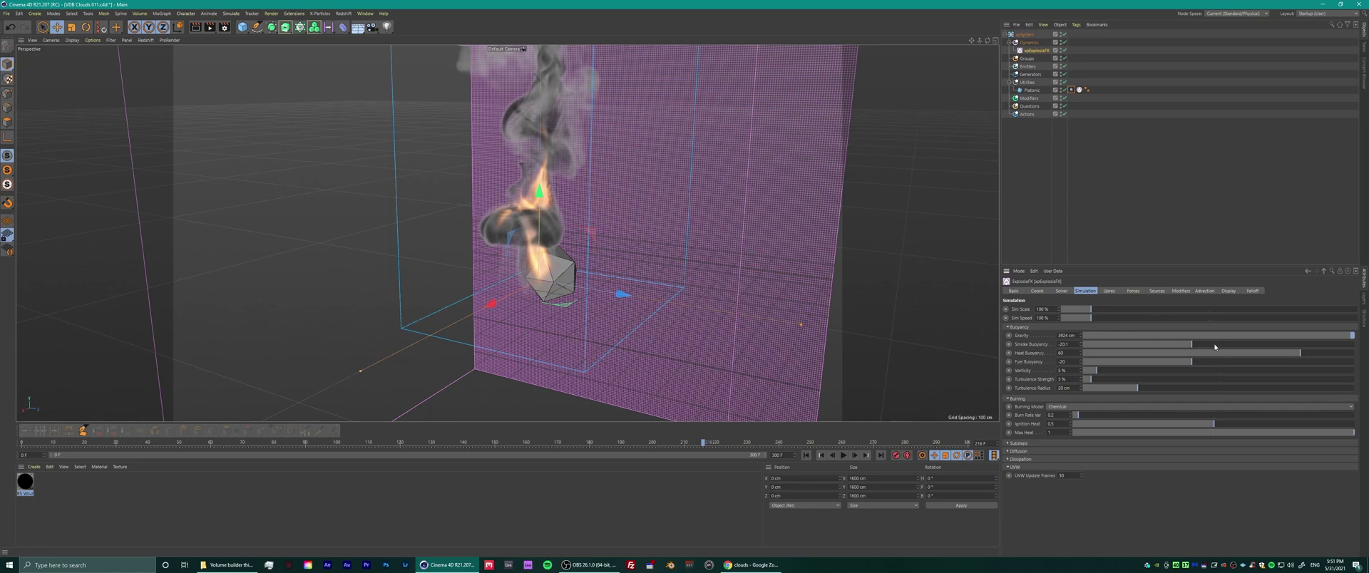
- Bring the Fuel, Smoke and Heat Buoyancy values of xpExplosiaFX to about 0
{"action": "mouse_move", "coordinate": [1214, 363]}
{"action": "left_mouse_down"}
{"action": "mouse_move", "coordinate": [1246, 354]}
{"action": "mouse_move", "coordinate": [1223, 356]}
{"action": "left_mouse_up"}
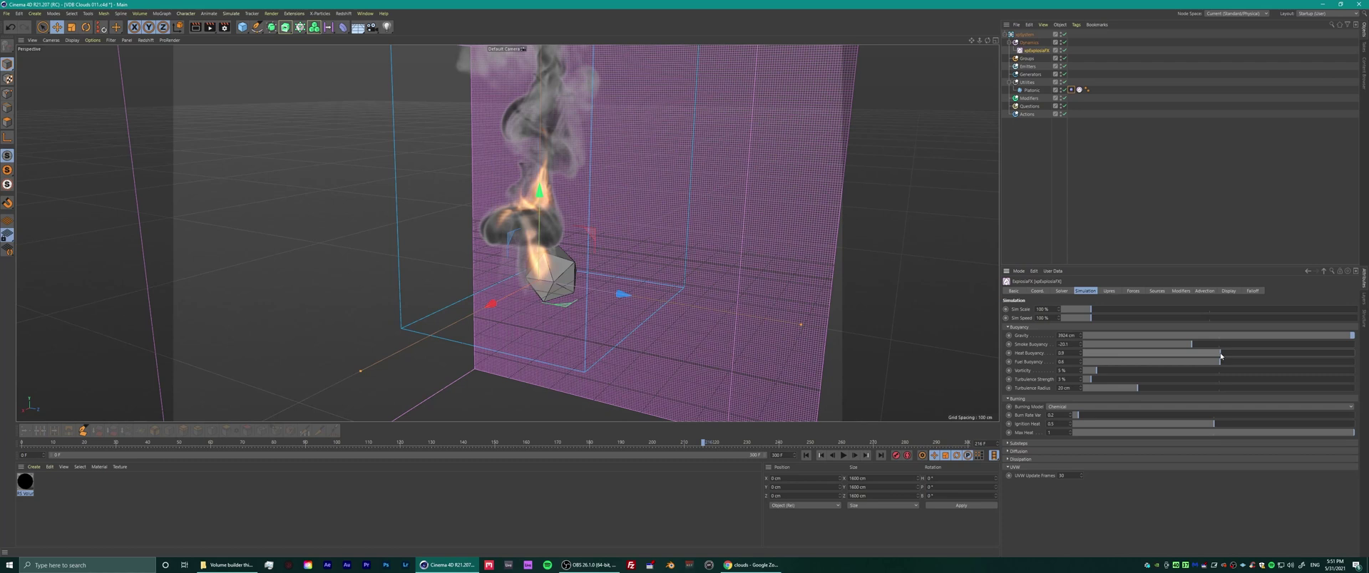
{"action": "left_click_drag", "start_coordinate": [1188, 350], "coordinate": [1219, 348]}
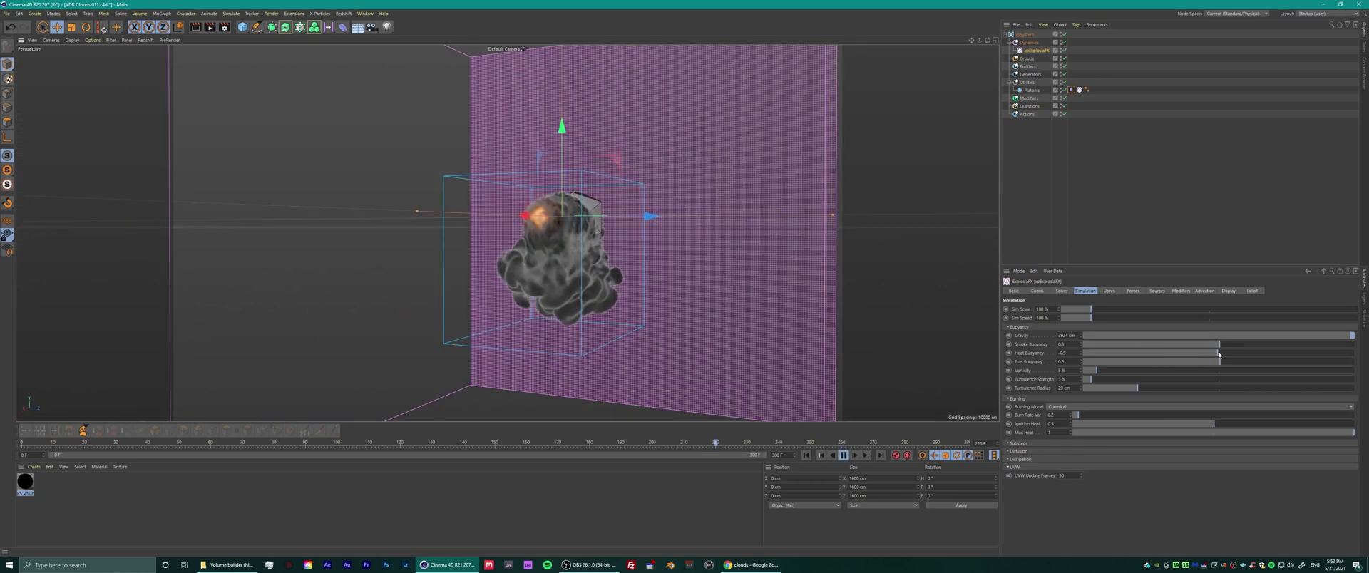
{"action": "left_click_drag", "start_coordinate": [1220, 354], "coordinate": [1219, 354]}
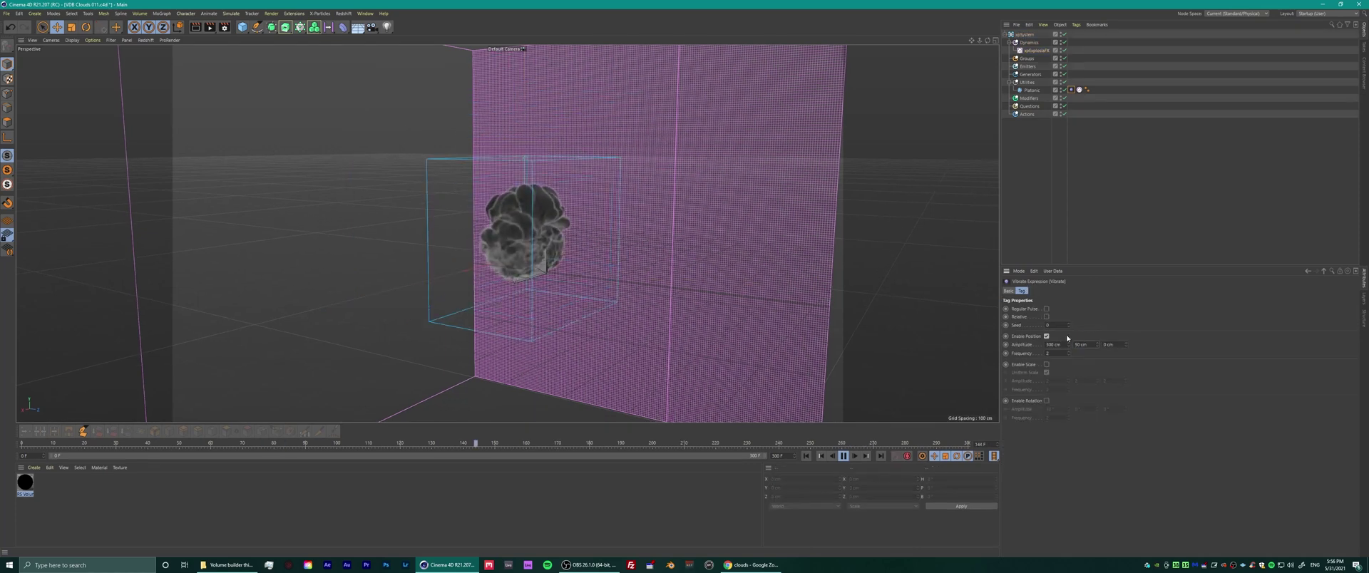
- Set the Vibrate position amplitude to 500, 150 and 50 cm in X, Y and Z
{"action": "double_click", "coordinate": [1080, 344]}
{"action": "type", "text": "150"}
{"action": "key", "text": "Tab"}
{"action": "type", "text": "50"}
{"action": "key", "text": "Tab"}
{"action": "type", "text": "500"}
{"action": "key", "text": "Return"}
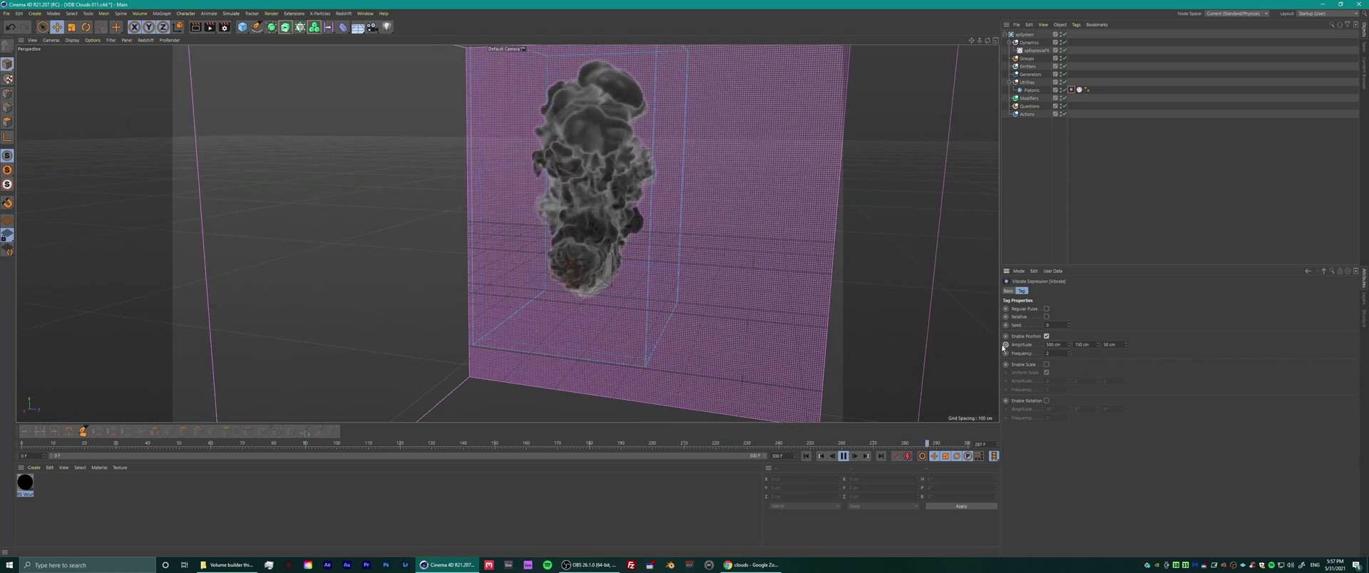
{"action": "double_click", "coordinate": [1109, 344]}
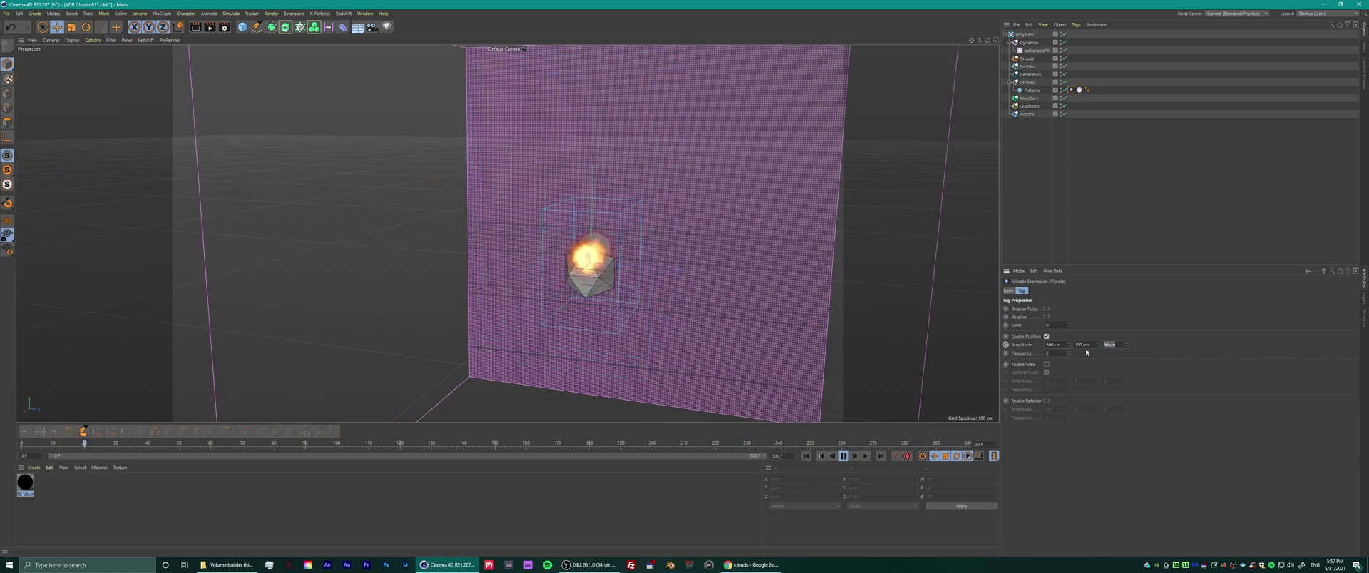
{"action": "left_click", "coordinate": [1034, 50]}
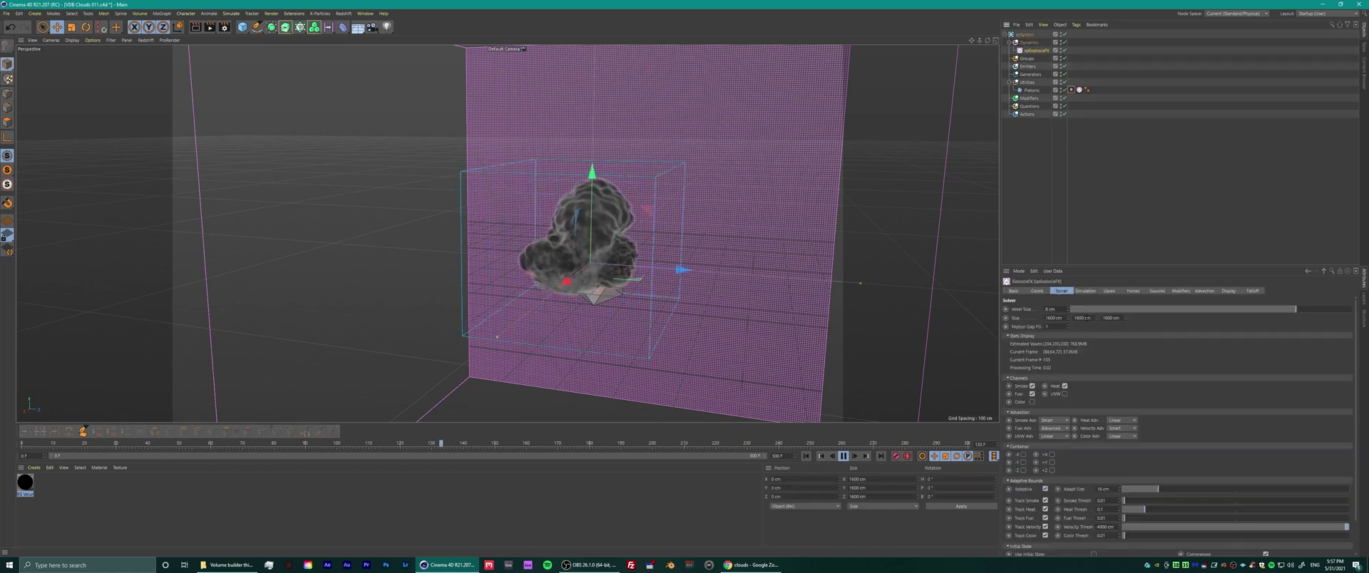
{"action": "left_click", "coordinate": [1085, 291]}
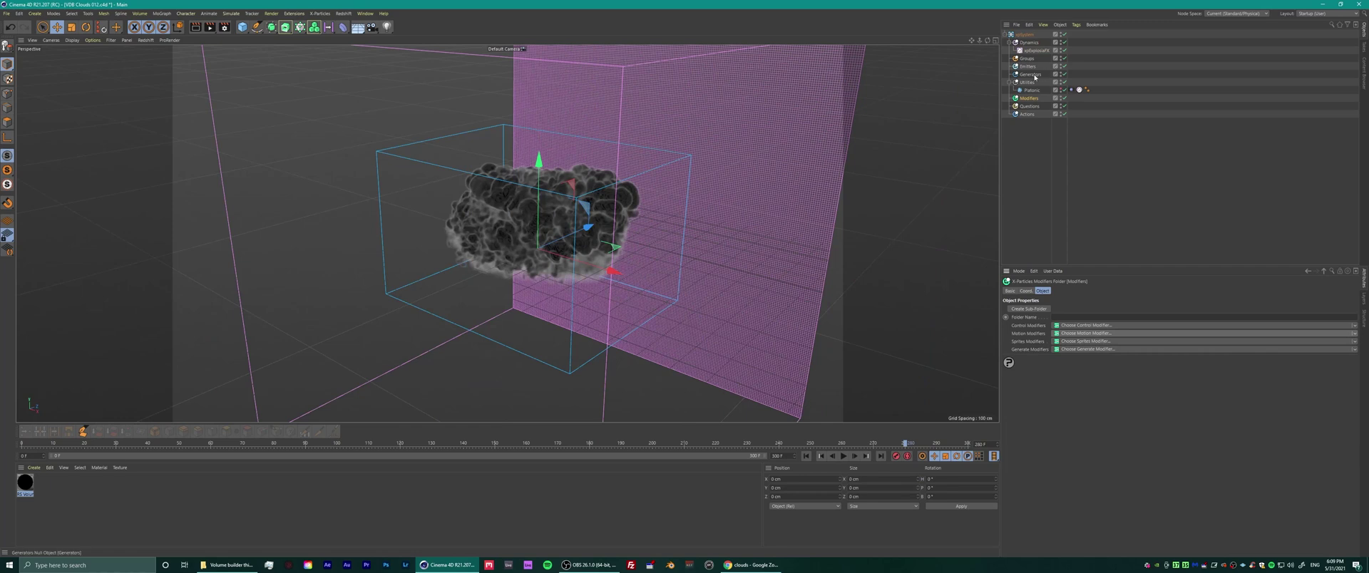
- Add an xpCache utility to the system, set its format to OpenVDB and build the cache
{"action": "left_click", "coordinate": [1025, 34]}
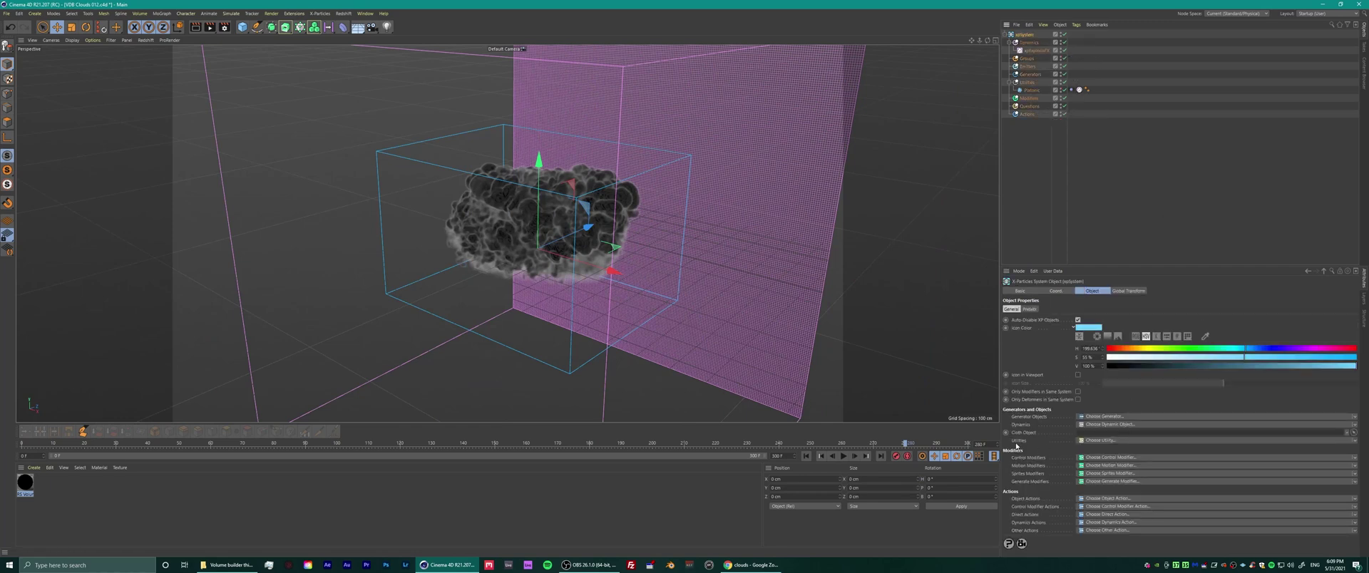
{"action": "left_click", "coordinate": [1348, 442]}
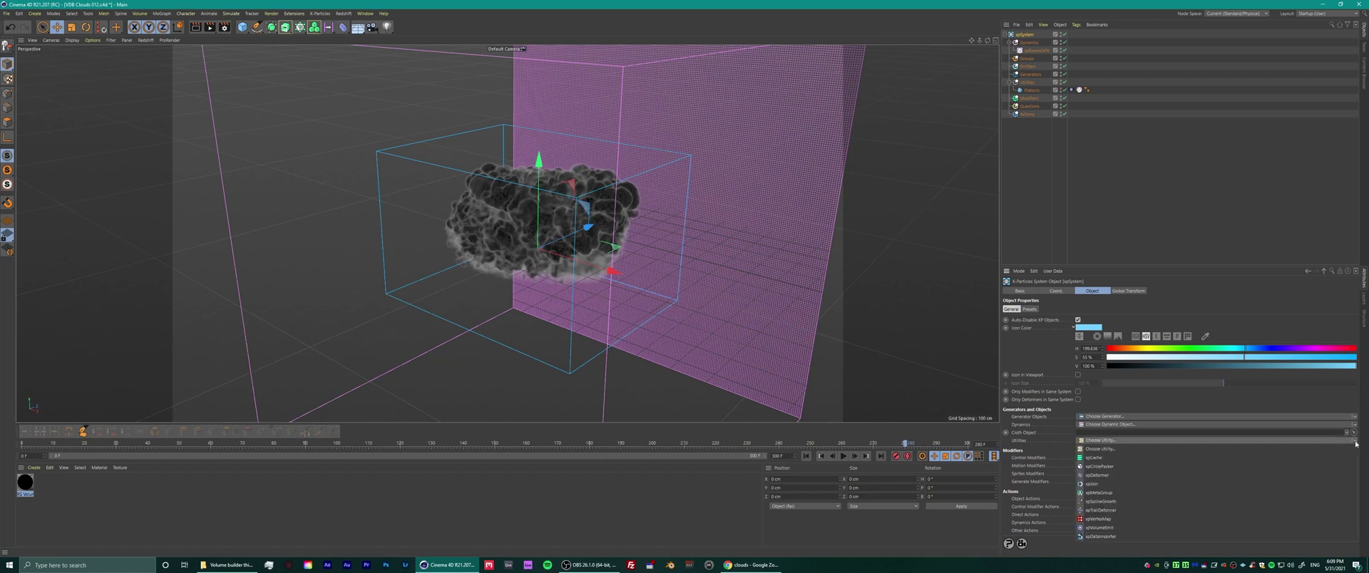
{"action": "left_click", "coordinate": [1098, 458]}
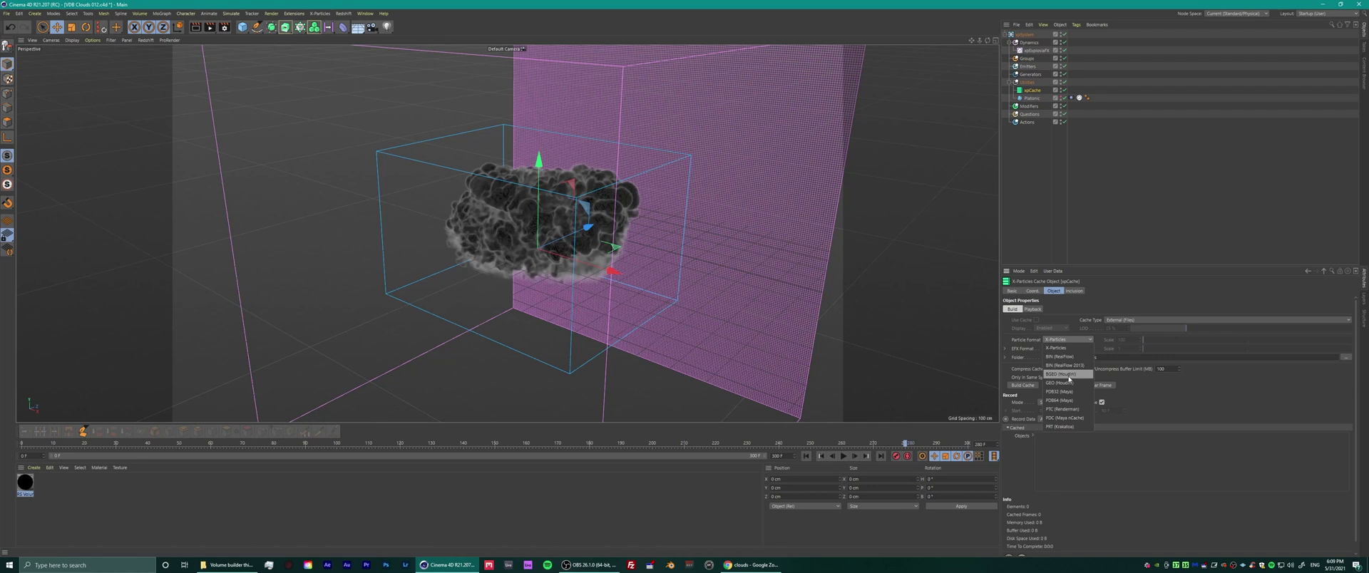
{"action": "left_click", "coordinate": [1054, 349]}
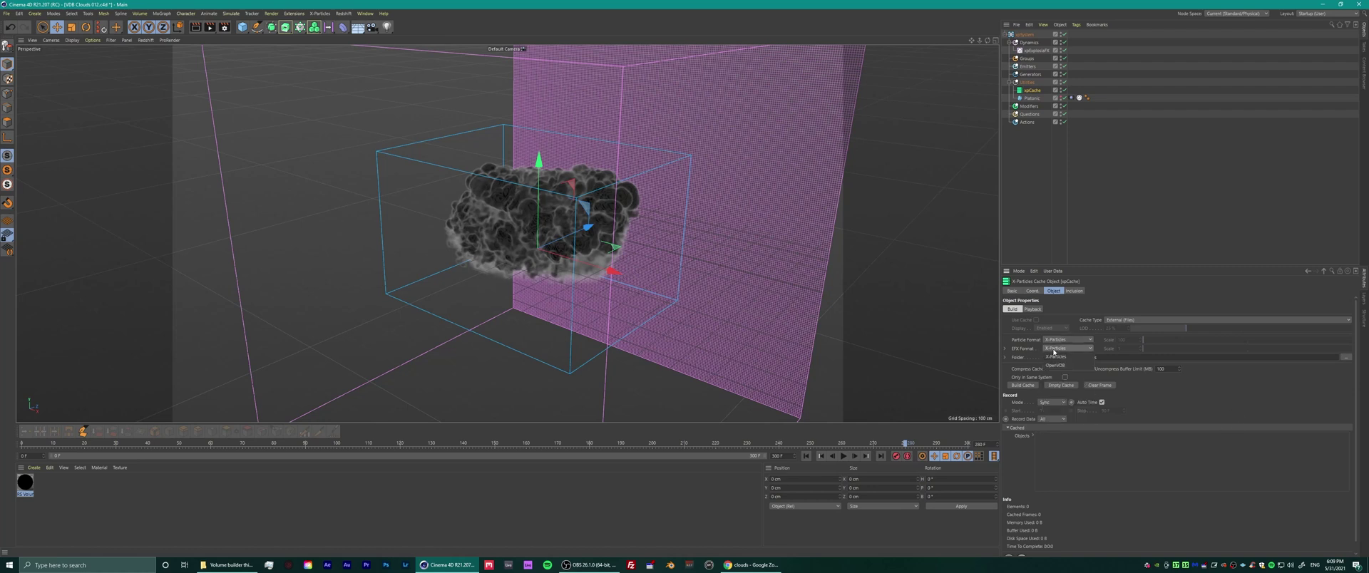
{"action": "left_click", "coordinate": [1055, 365]}
{"action": "left_click", "coordinate": [1022, 385]}
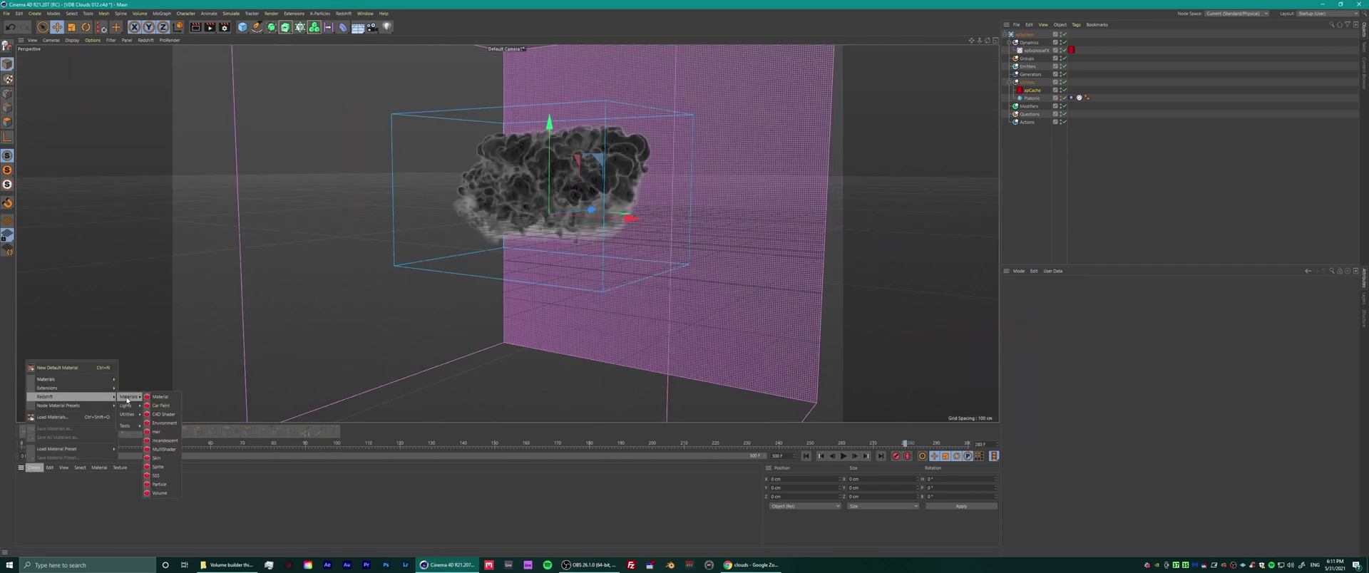
- Create a Redshift Volume material in the Material Manager and view its shader graph
{"action": "mouse_move", "coordinate": [56, 401]}
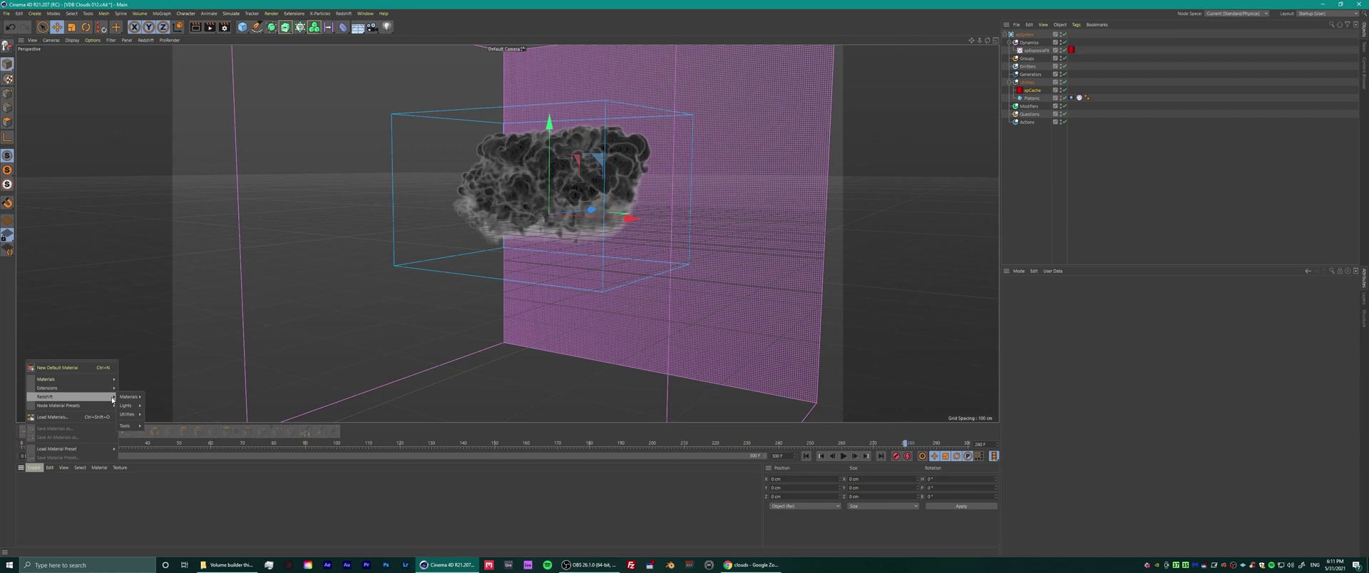
{"action": "mouse_move", "coordinate": [126, 400]}
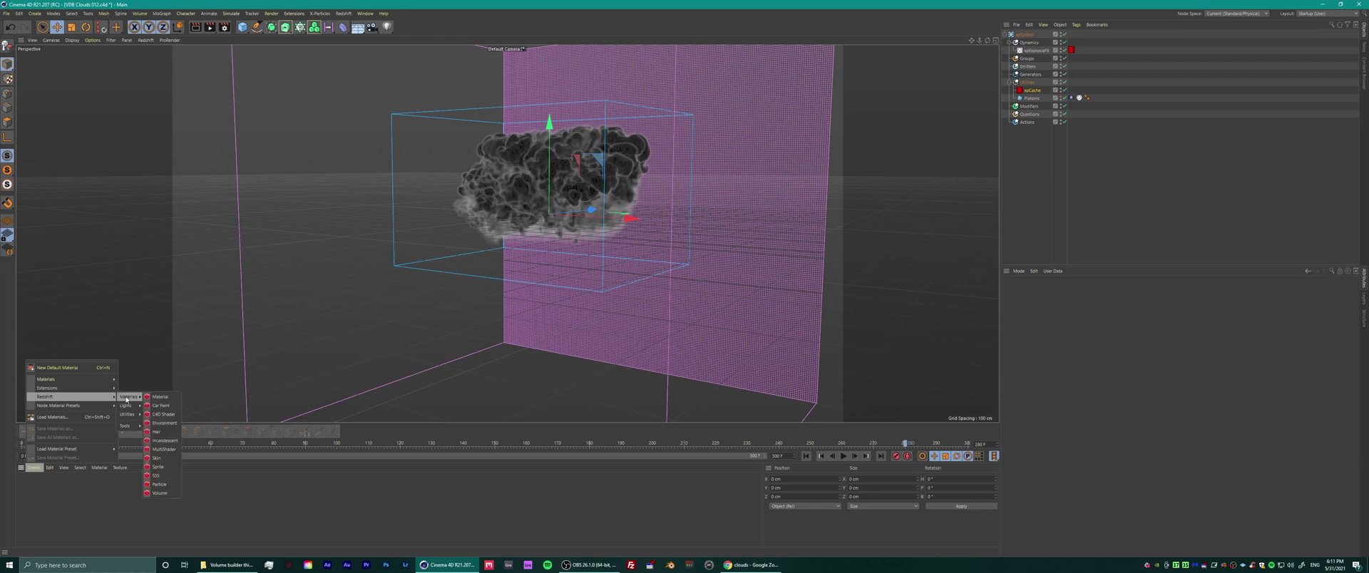
{"action": "left_click", "coordinate": [156, 494]}
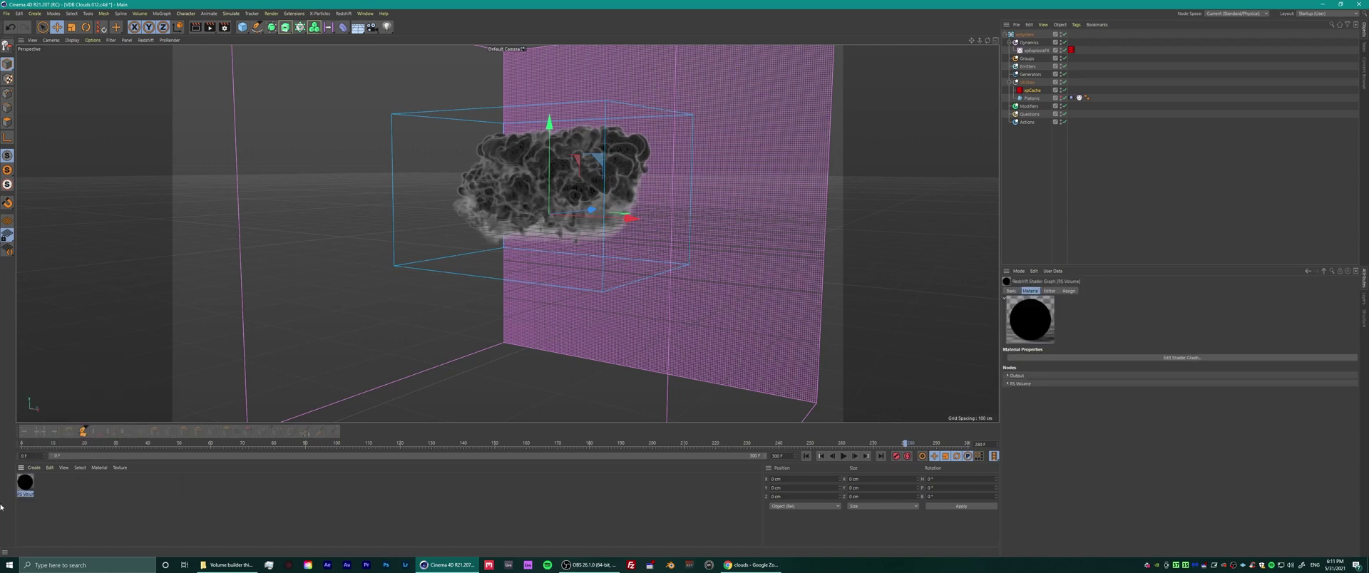
{"action": "double_click", "coordinate": [30, 484]}
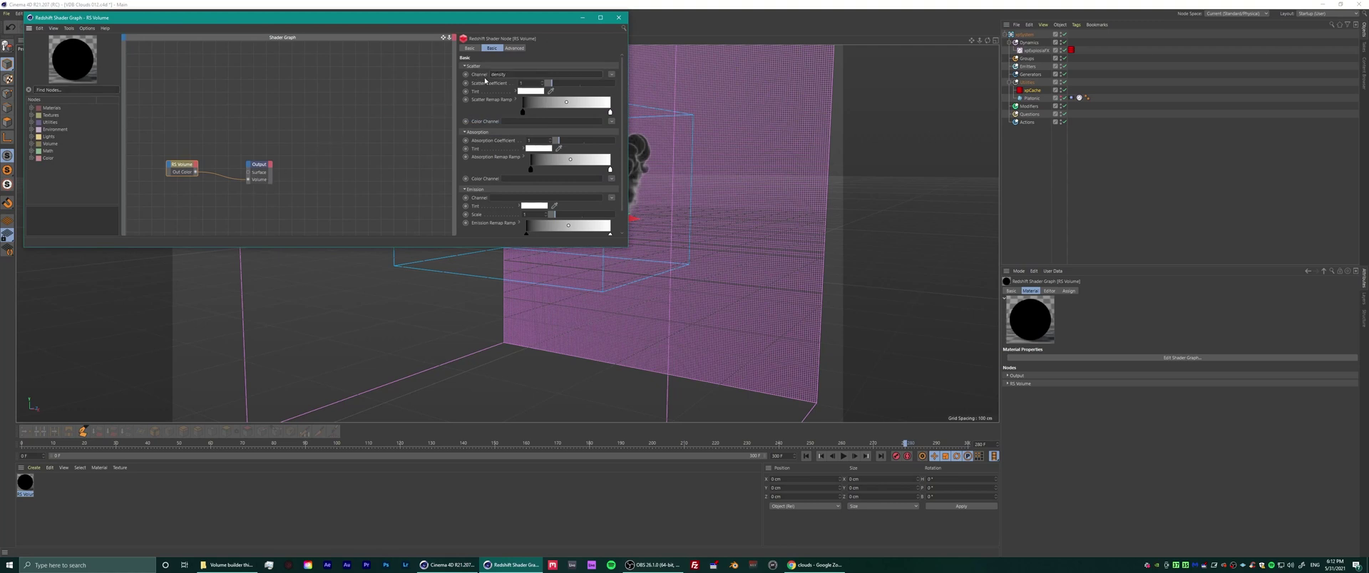
{"action": "left_click", "coordinate": [618, 17]}
- Add a Redshift Volume object to the scene
{"action": "left_click", "coordinate": [344, 13]}
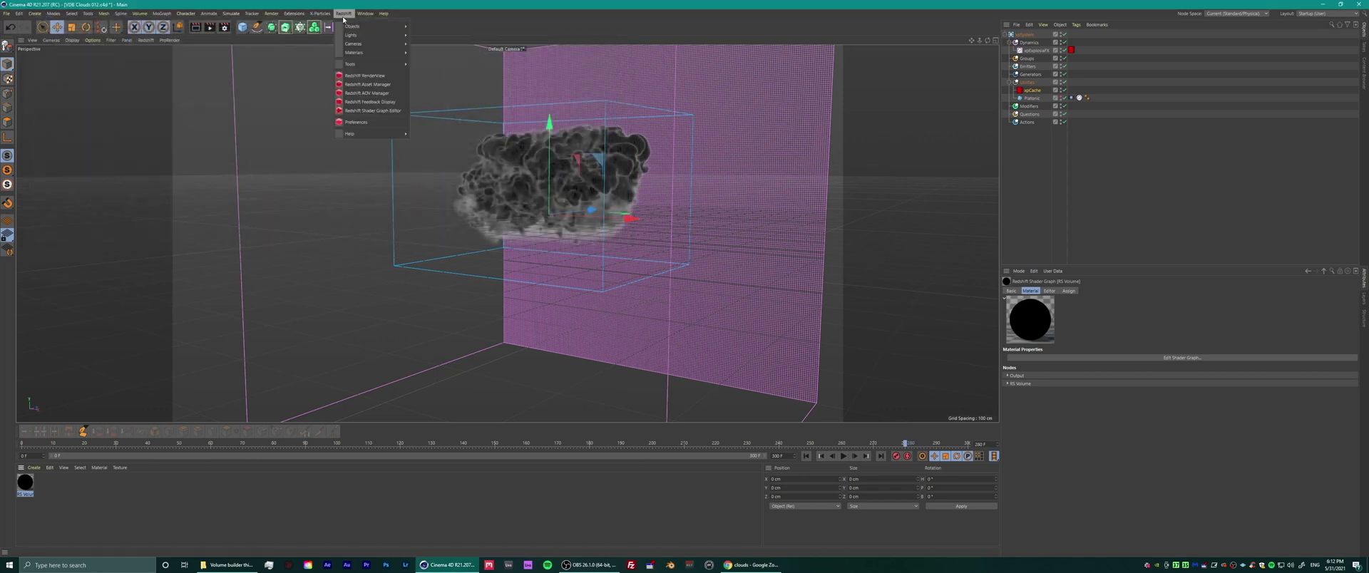
{"action": "mouse_move", "coordinate": [350, 26]}
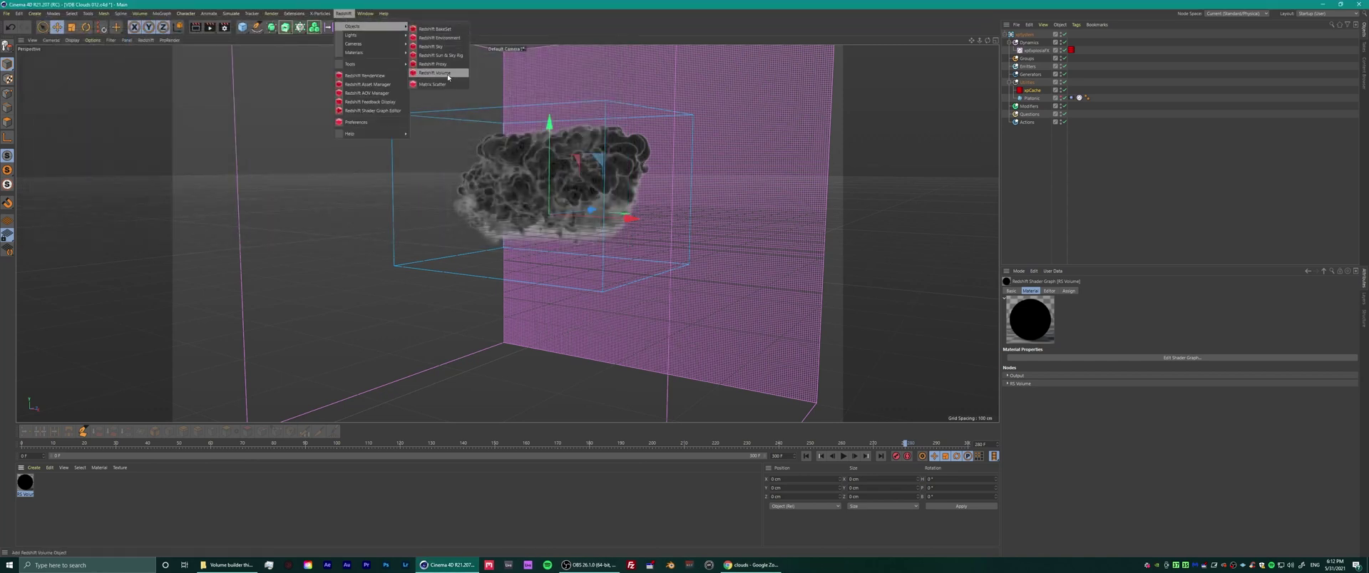
{"action": "left_click", "coordinate": [435, 73]}
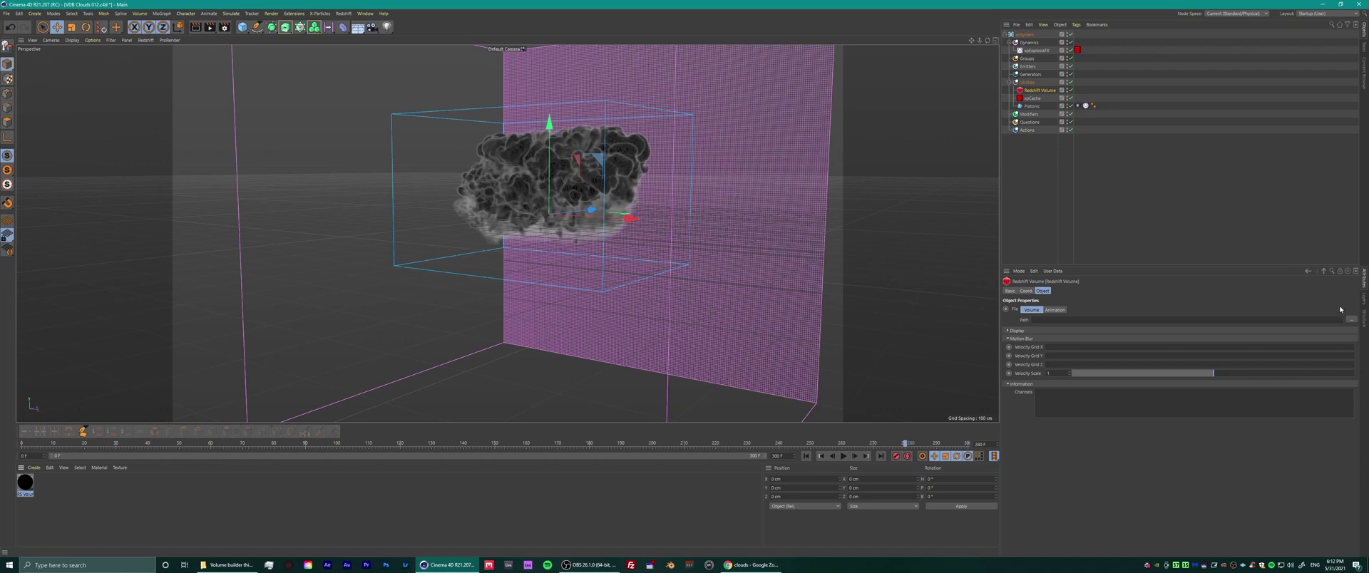
- Load the cached OpenVDB cloud file into the Redshift Volume without copying, keeping density scatter
{"action": "left_click", "coordinate": [1034, 99]}
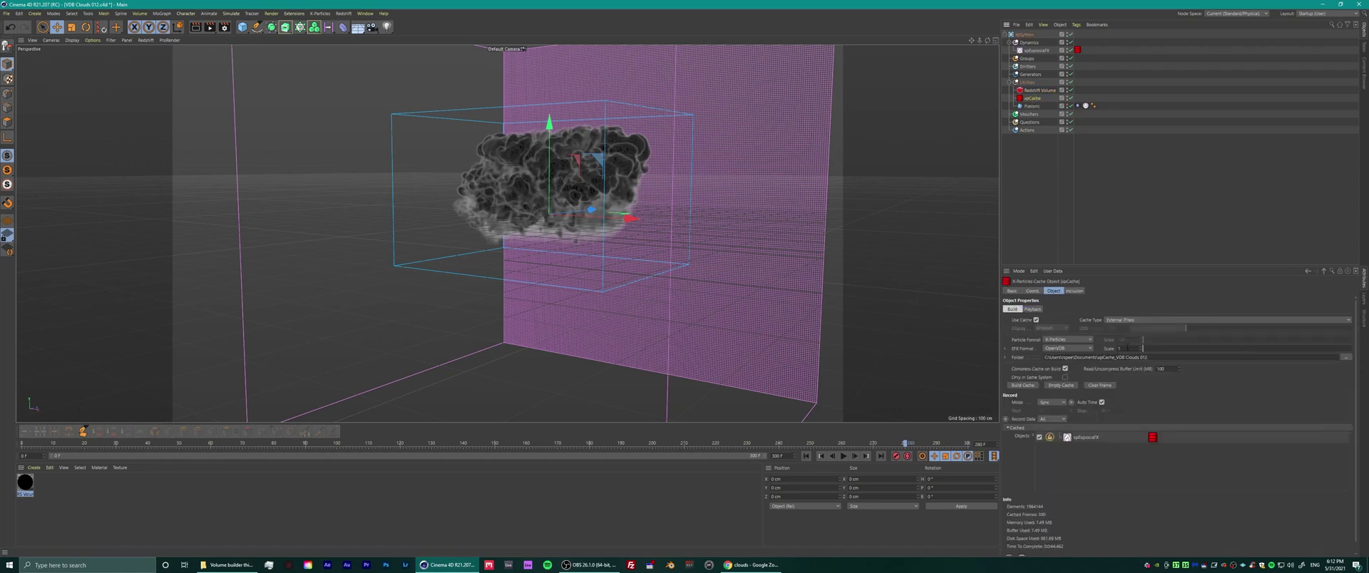
{"action": "left_click", "coordinate": [1039, 90]}
{"action": "left_click", "coordinate": [1351, 320]}
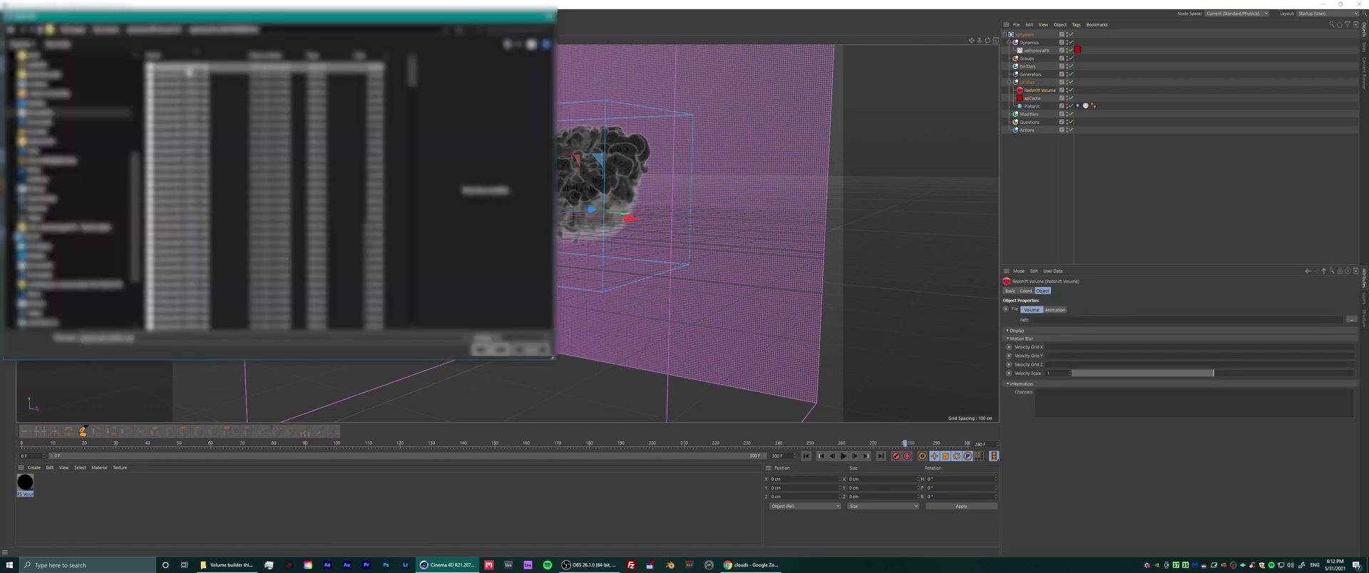
{"action": "double_click", "coordinate": [196, 71]}
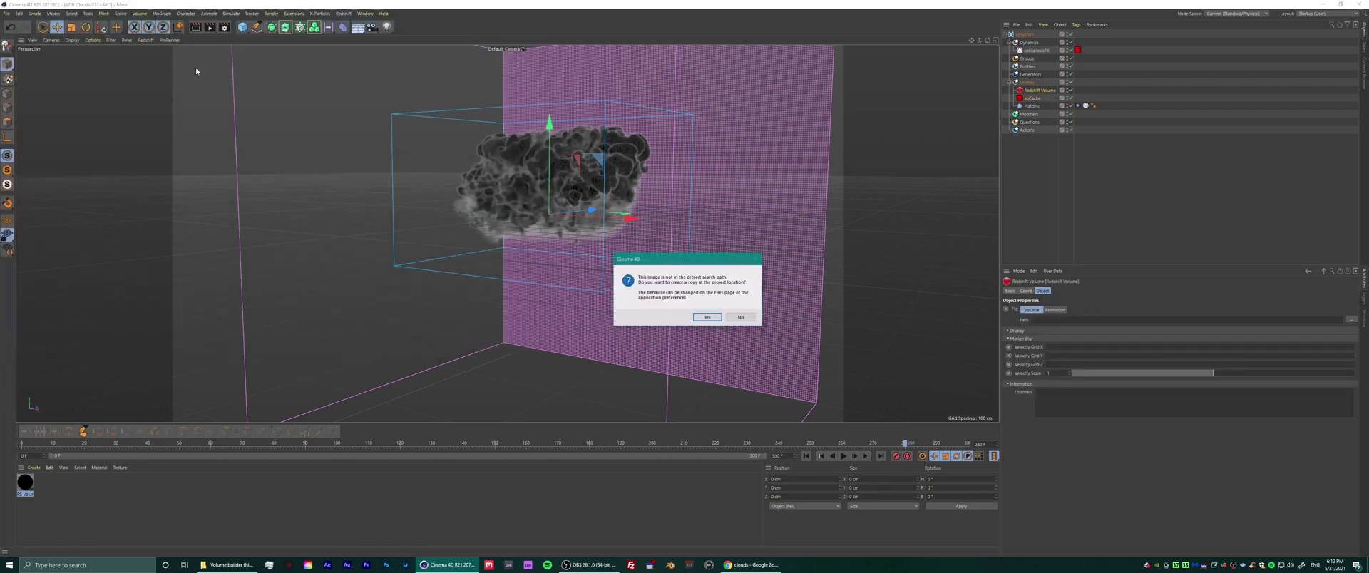
{"action": "left_click", "coordinate": [741, 317]}
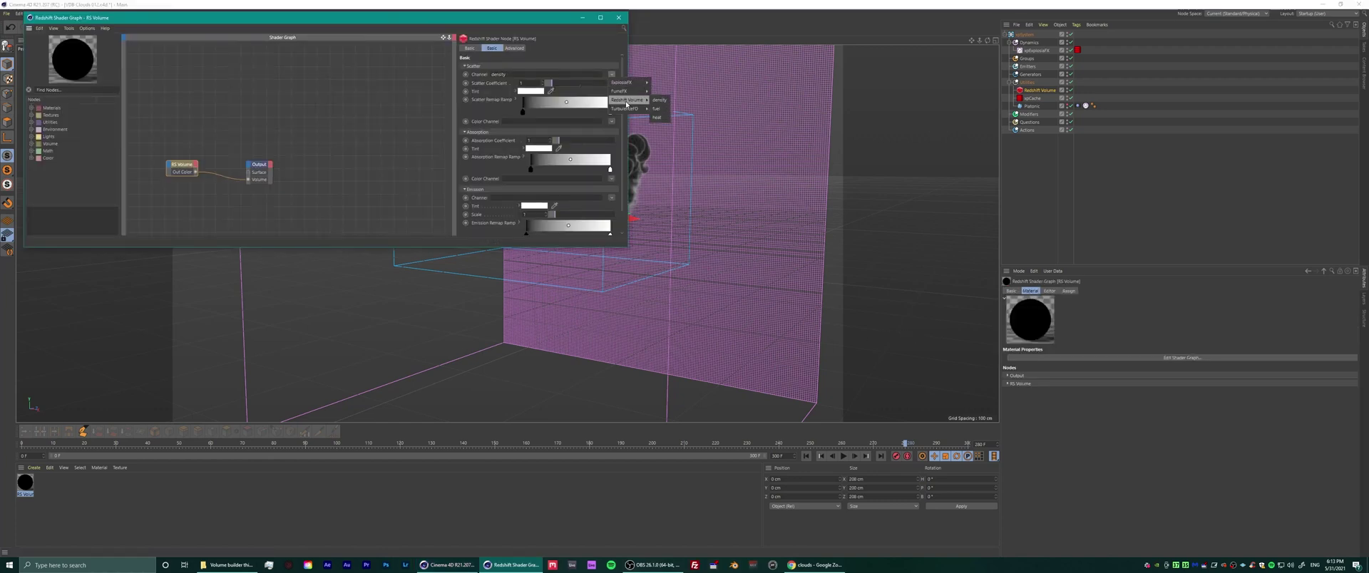
{"action": "left_click", "coordinate": [659, 99]}
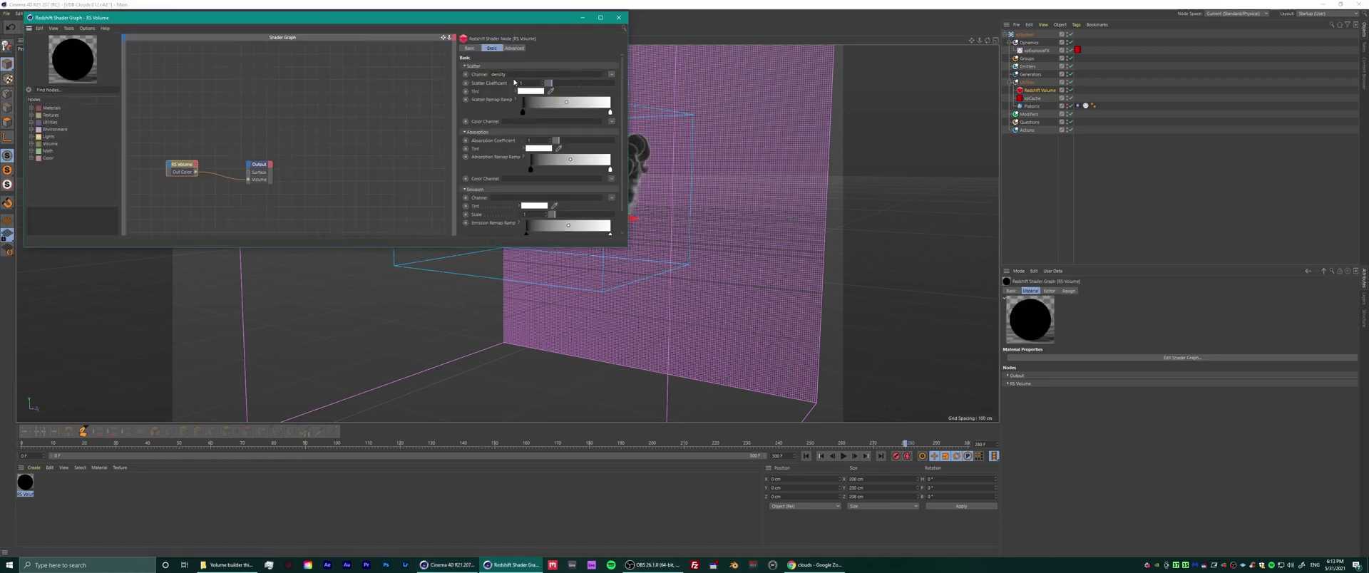
{"action": "left_click", "coordinate": [620, 20]}
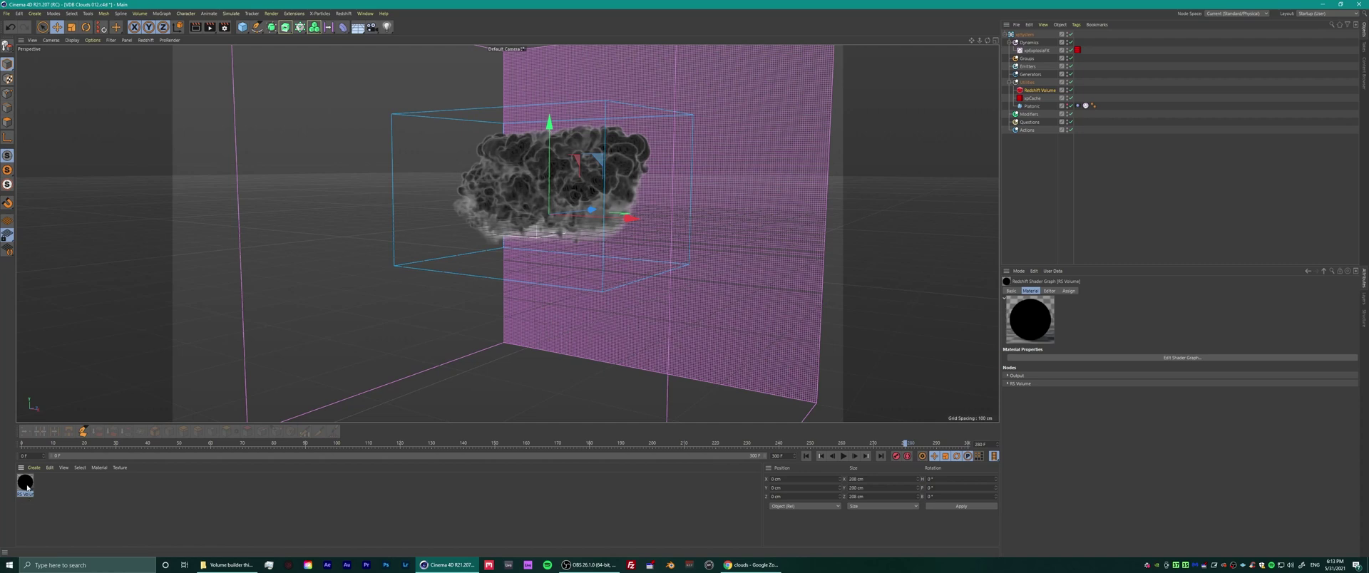
- Apply the RS Volume material to the Redshift Volume and add a Dome Light with volume contribution 1
{"action": "left_click_drag", "start_coordinate": [1027, 116], "coordinate": [1045, 93]}
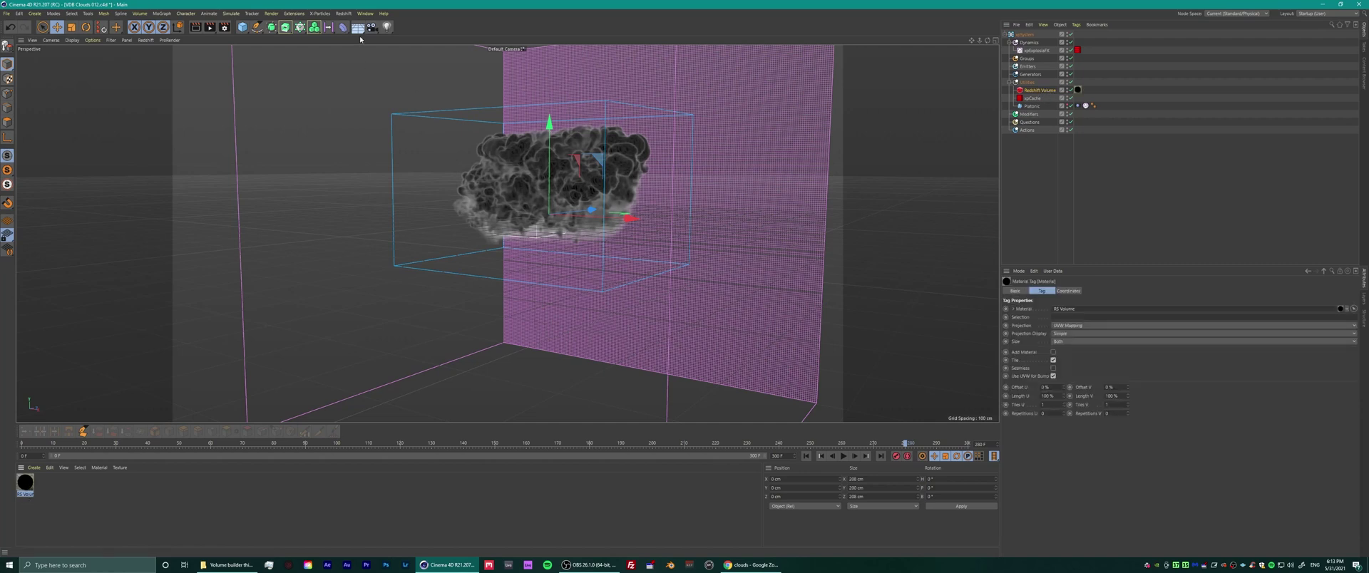
{"action": "left_click", "coordinate": [344, 13]}
{"action": "mouse_move", "coordinate": [370, 42]}
{"action": "left_click", "coordinate": [428, 66]}
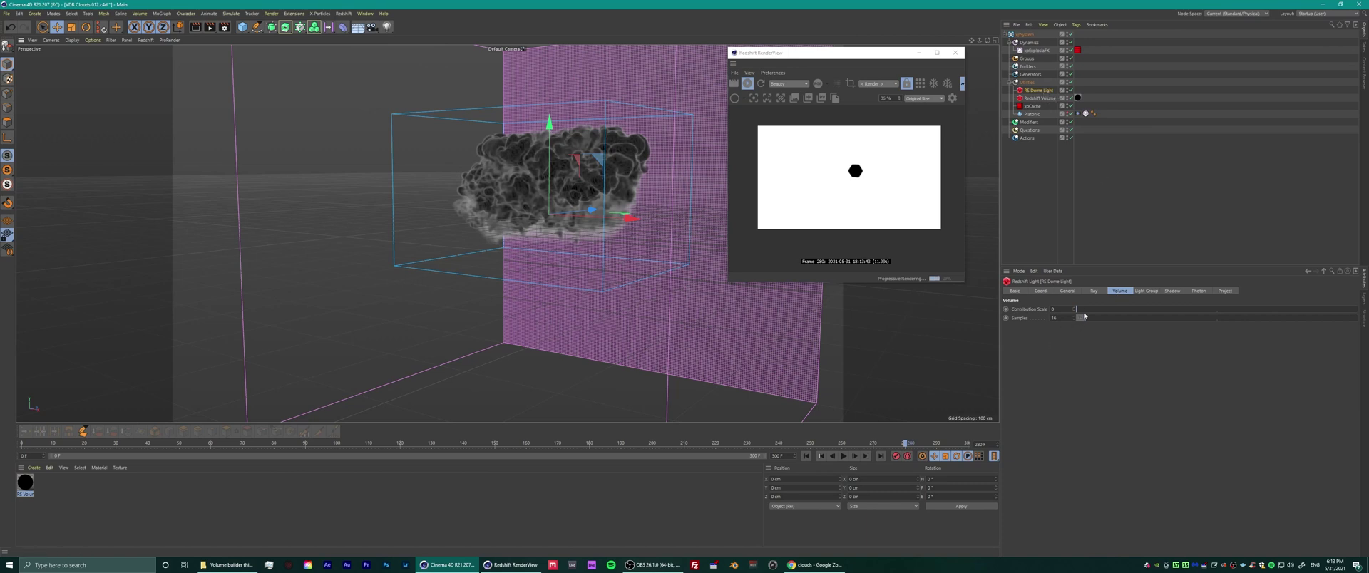
{"action": "left_click_drag", "start_coordinate": [1078, 309], "coordinate": [1359, 309]}
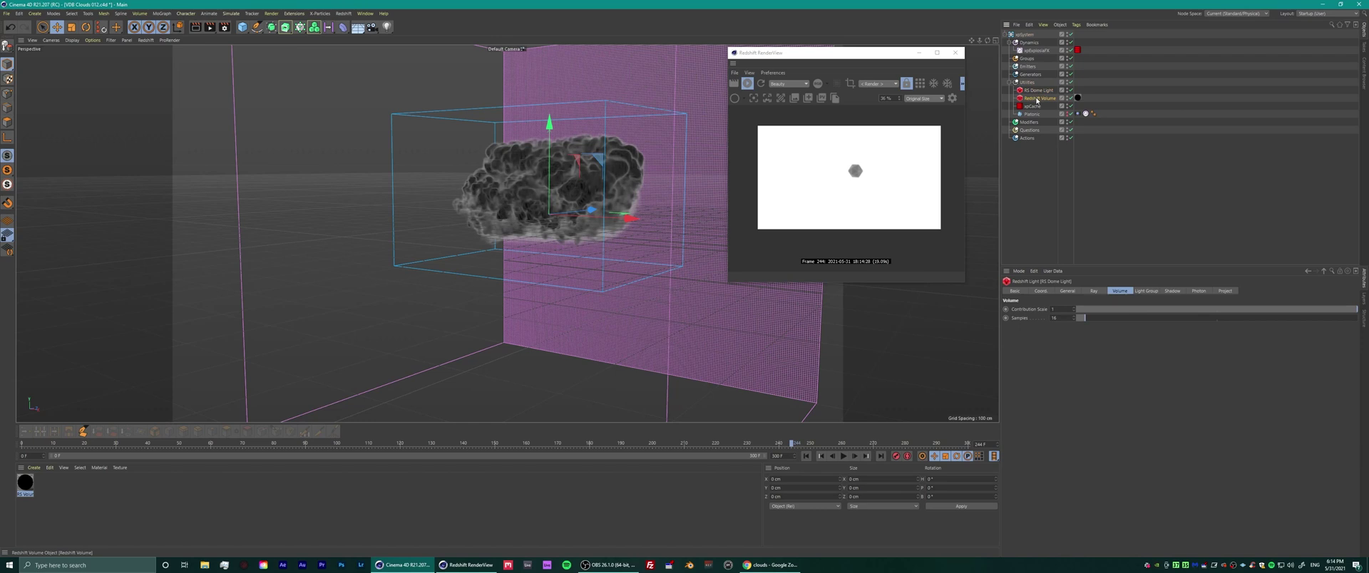
- Set the Redshift Volume's file animation mode to Simple so the cached sequence plays
{"action": "left_click", "coordinate": [1036, 99]}
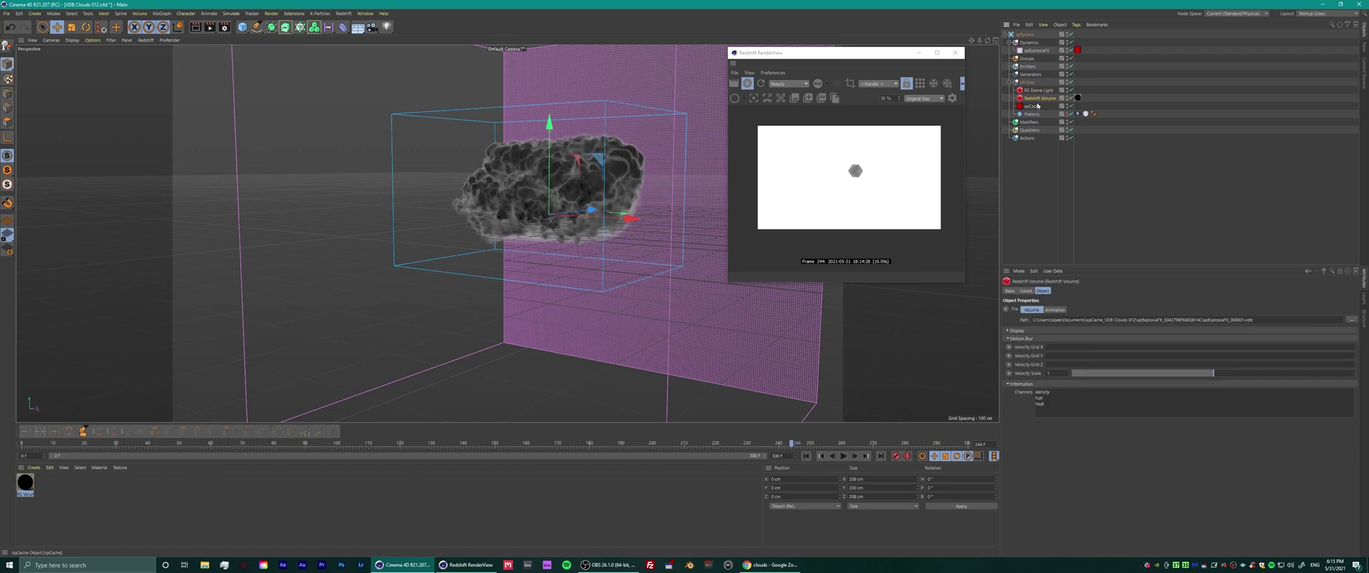
{"action": "left_click", "coordinate": [1054, 310]}
{"action": "left_click", "coordinate": [1067, 320]}
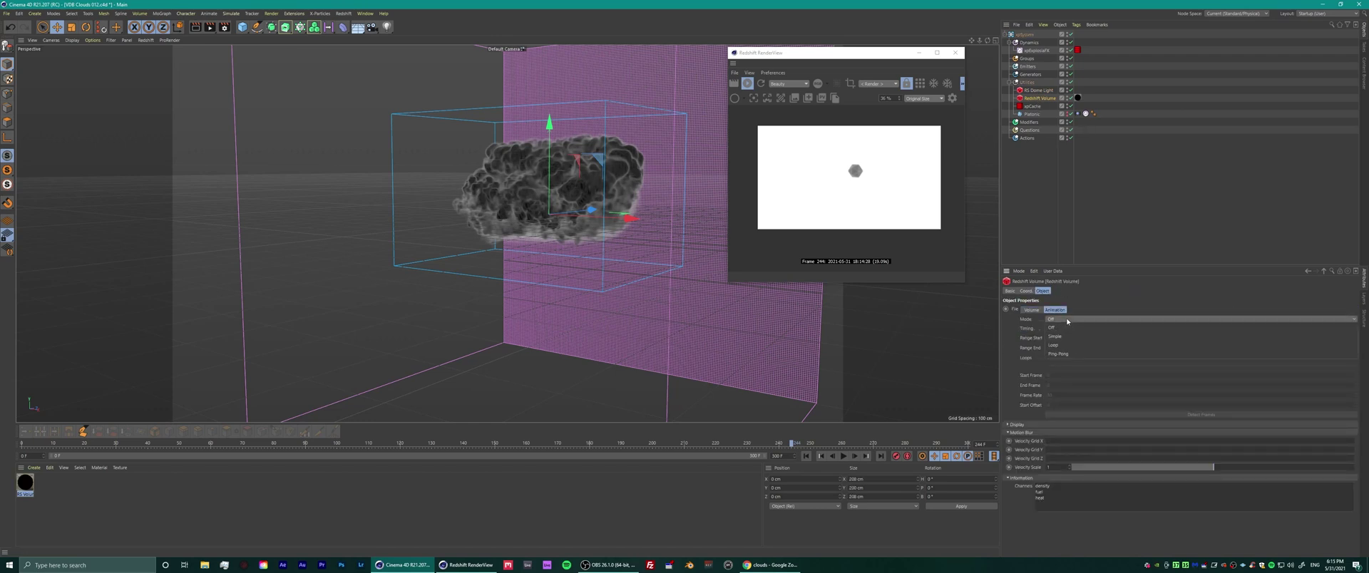
{"action": "left_click", "coordinate": [1062, 336]}
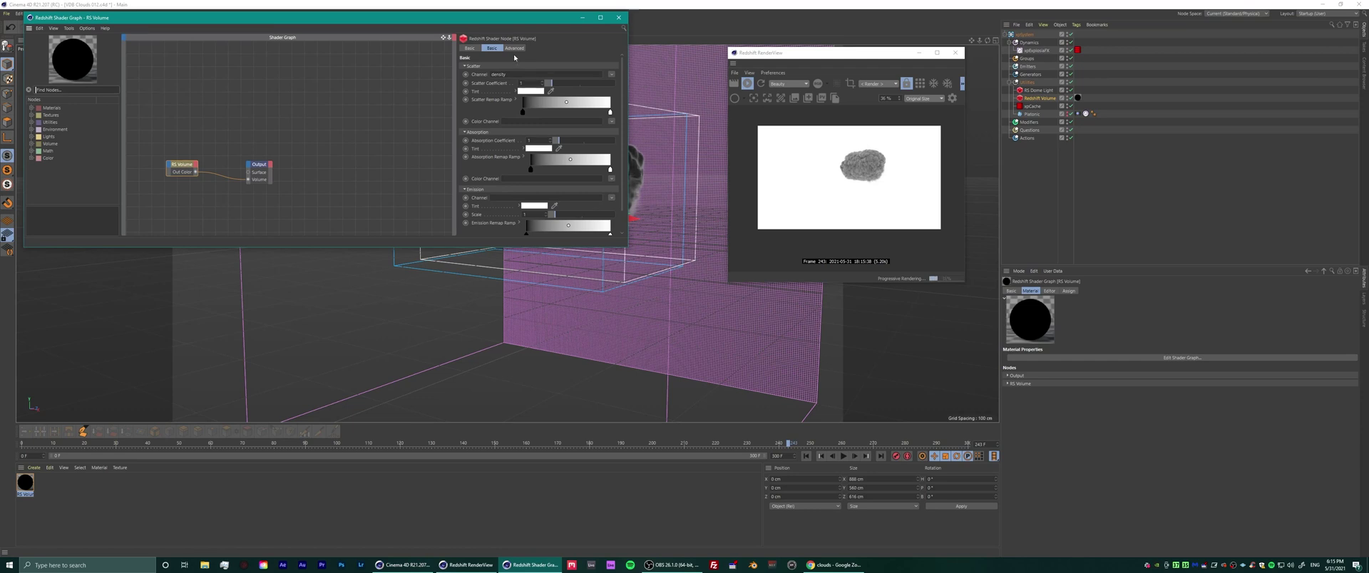
- Set the RS Volume's Advanced Density Remap Range New Max to 0.29 for a softer cloud
{"action": "left_click", "coordinate": [515, 49]}
{"action": "mouse_move", "coordinate": [523, 109]}
{"action": "left_mouse_down"}
{"action": "mouse_move", "coordinate": [590, 118]}
{"action": "mouse_move", "coordinate": [524, 112]}
{"action": "left_mouse_up"}
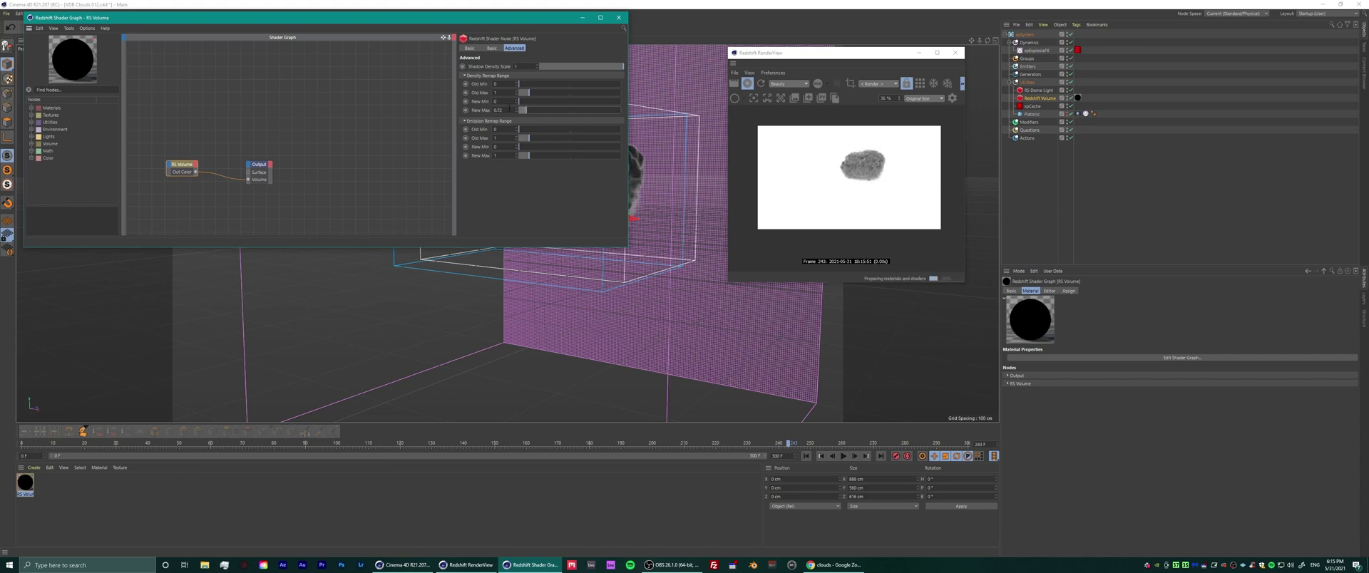
{"action": "double_click", "coordinate": [501, 111]}
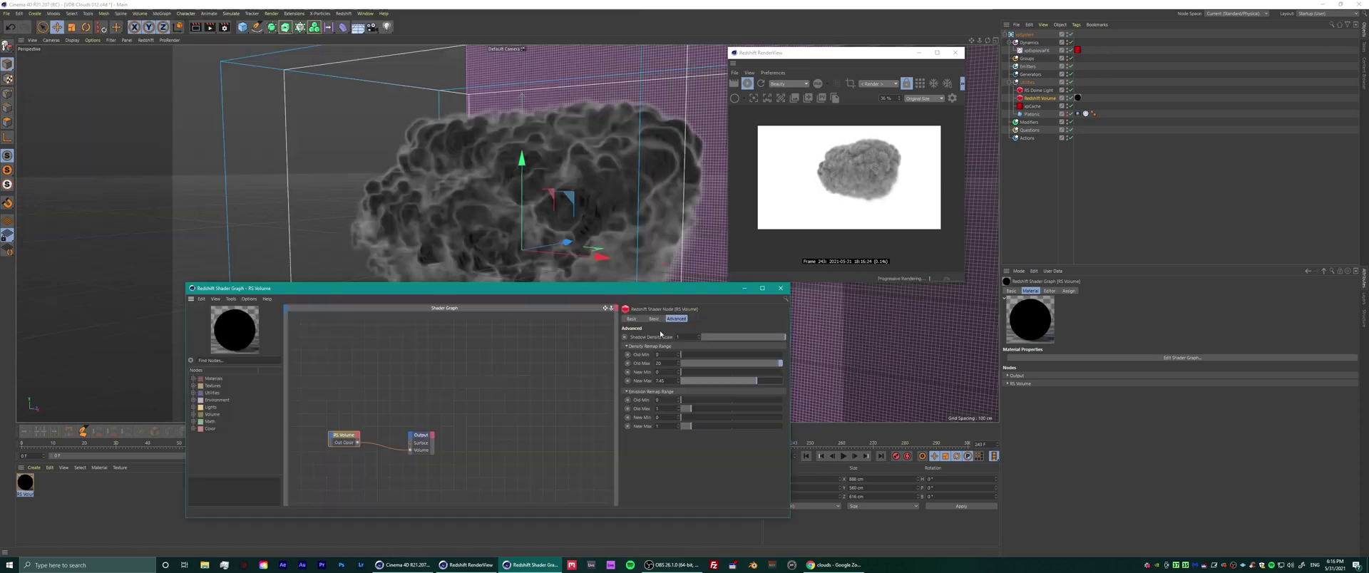
{"action": "left_click_drag", "start_coordinate": [701, 382], "coordinate": [685, 381]}
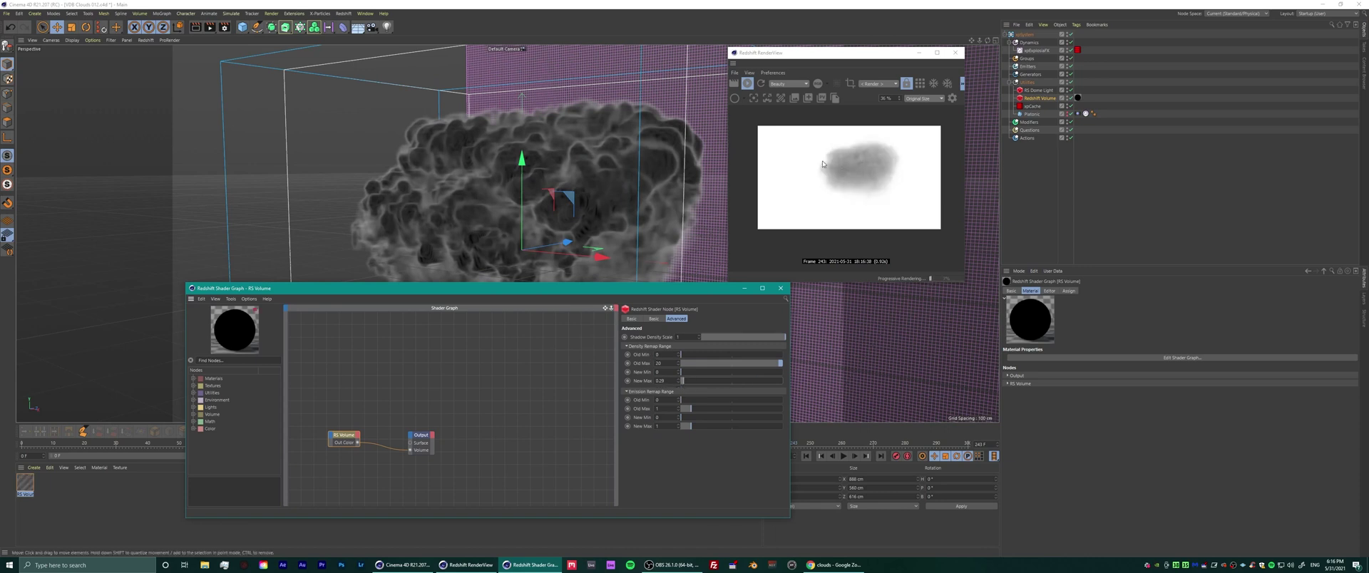
- Close the RS Volume shader graph and select the xpExplosiaFX object
{"action": "left_click_drag", "start_coordinate": [919, 52], "coordinate": [971, 45]}
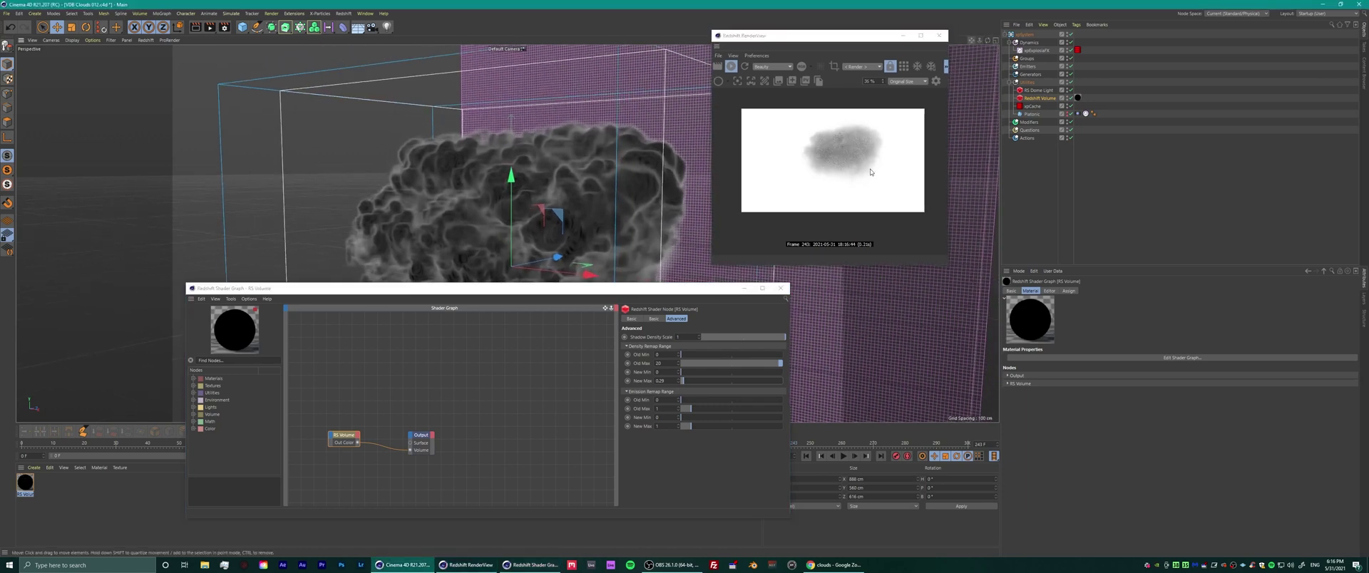
{"action": "left_click", "coordinate": [780, 288]}
{"action": "left_click", "coordinate": [1046, 50]}
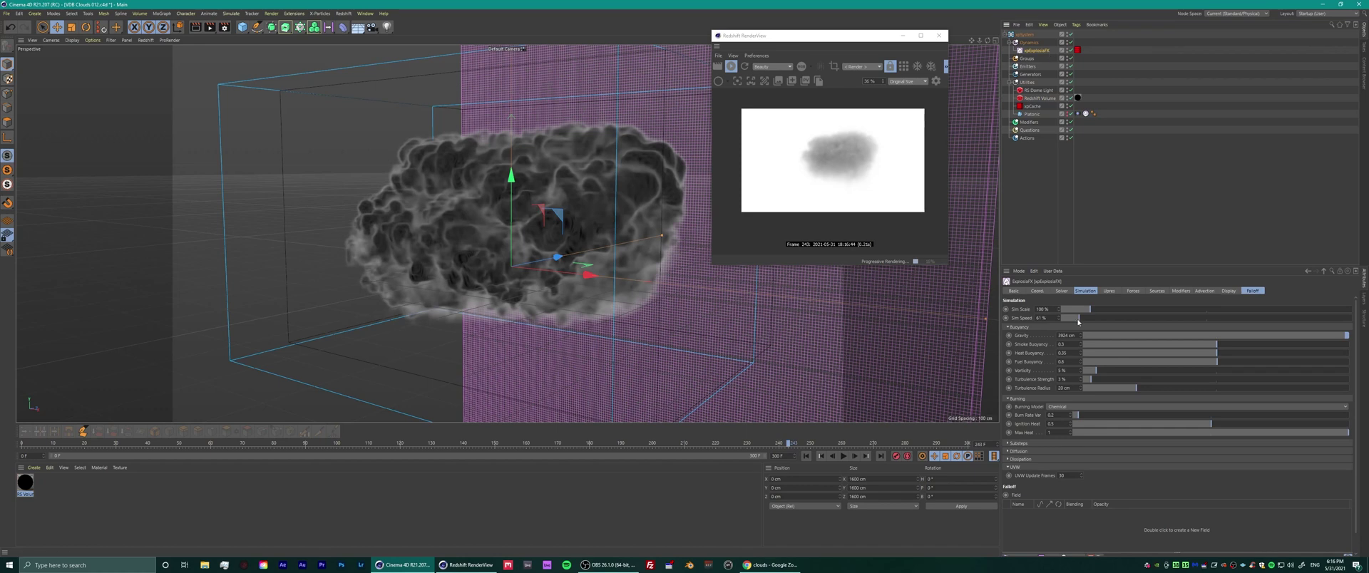